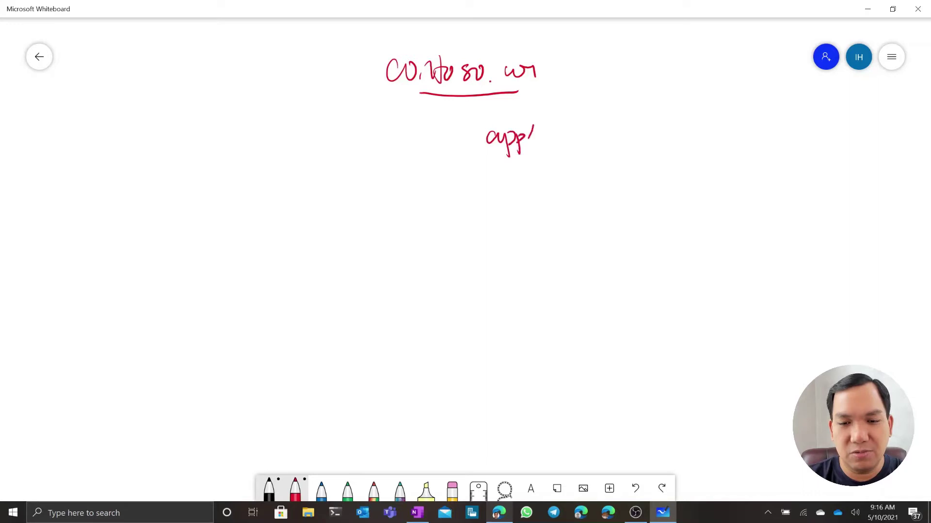
Complete the handwritten red address app1.contoso.com below the underlined contoso.com heading
{"action": "left_click", "coordinate": [546, 145]}
{"action": "left_click_drag", "start_coordinate": [584, 135], "coordinate": [592, 142]}
{"action": "mouse_move", "coordinate": [596, 129]}
{"action": "left_mouse_down"}
{"action": "mouse_move", "coordinate": [603, 145]}
{"action": "mouse_move", "coordinate": [612, 143]}
{"action": "left_mouse_up"}
{"action": "mouse_move", "coordinate": [618, 130]}
{"action": "left_mouse_down"}
{"action": "mouse_move", "coordinate": [622, 145]}
{"action": "mouse_move", "coordinate": [693, 141]}
{"action": "left_mouse_up"}
{"action": "left_click", "coordinate": [645, 143]}
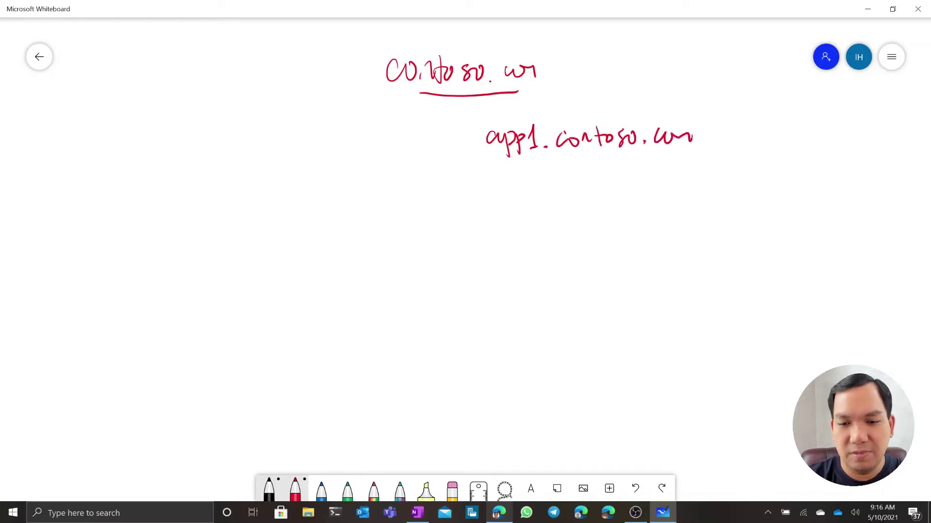
Handwrite the address app2.contoso.com in red directly beneath app1.contoso.com
{"action": "mouse_move", "coordinate": [502, 184]}
{"action": "left_mouse_down"}
{"action": "mouse_move", "coordinate": [491, 190]}
{"action": "mouse_move", "coordinate": [508, 194]}
{"action": "left_mouse_up"}
{"action": "mouse_move", "coordinate": [510, 184]}
{"action": "left_mouse_down"}
{"action": "mouse_move", "coordinate": [516, 211]}
{"action": "mouse_move", "coordinate": [522, 191]}
{"action": "left_mouse_up"}
{"action": "mouse_move", "coordinate": [528, 184]}
{"action": "left_mouse_down"}
{"action": "mouse_move", "coordinate": [536, 210]}
{"action": "mouse_move", "coordinate": [533, 191]}
{"action": "left_mouse_up"}
{"action": "mouse_move", "coordinate": [542, 178]}
{"action": "left_mouse_down"}
{"action": "mouse_move", "coordinate": [577, 192]}
{"action": "mouse_move", "coordinate": [622, 192]}
{"action": "left_mouse_up"}
{"action": "left_click", "coordinate": [559, 186]}
{"action": "left_click_drag", "start_coordinate": [615, 178], "coordinate": [630, 177]}
{"action": "mouse_move", "coordinate": [642, 178]}
{"action": "left_mouse_down"}
{"action": "mouse_move", "coordinate": [637, 191]}
{"action": "mouse_move", "coordinate": [648, 178]}
{"action": "mouse_move", "coordinate": [669, 193]}
{"action": "mouse_move", "coordinate": [703, 195]}
{"action": "left_mouse_up"}
{"action": "left_click", "coordinate": [654, 188]}
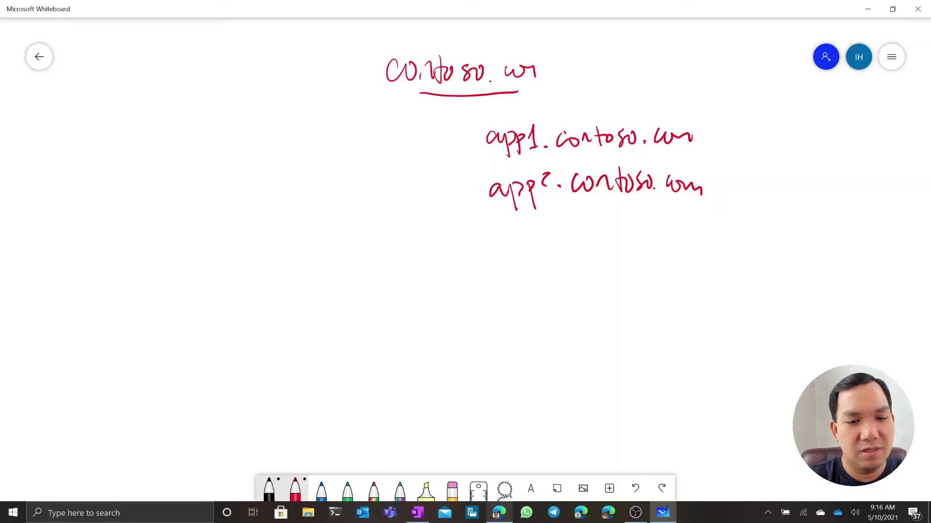
Handwrite contoso.com in red to the left of the app1.contoso.com address, leaving space between them
{"action": "mouse_move", "coordinate": [162, 151]}
{"action": "left_mouse_down"}
{"action": "mouse_move", "coordinate": [161, 168]}
{"action": "mouse_move", "coordinate": [178, 152]}
{"action": "mouse_move", "coordinate": [201, 160]}
{"action": "left_mouse_up"}
{"action": "mouse_move", "coordinate": [208, 139]}
{"action": "left_mouse_down"}
{"action": "mouse_move", "coordinate": [213, 160]}
{"action": "mouse_move", "coordinate": [225, 143]}
{"action": "mouse_move", "coordinate": [230, 162]}
{"action": "left_mouse_up"}
{"action": "left_click_drag", "start_coordinate": [243, 145], "coordinate": [269, 161]}
{"action": "left_click", "coordinate": [258, 163]}
{"action": "left_click_drag", "start_coordinate": [278, 151], "coordinate": [301, 154]}
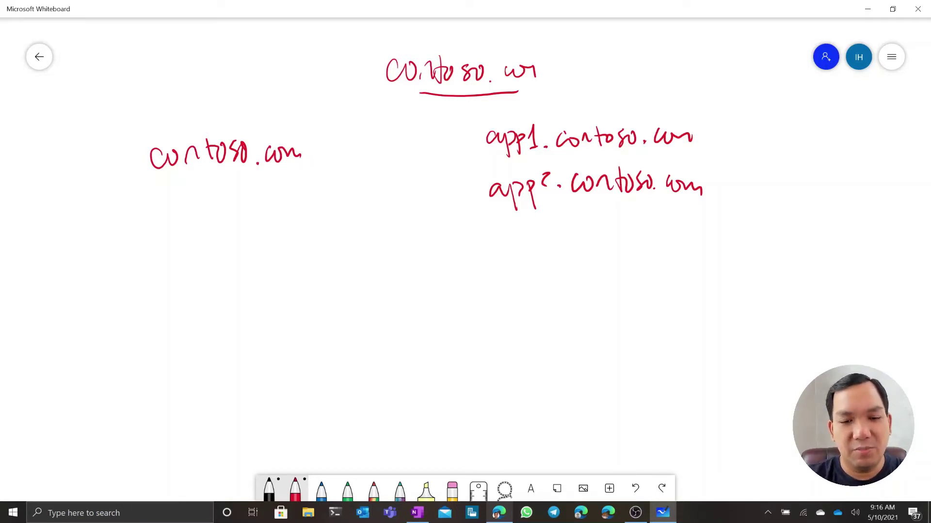
Append the path /app1 to the left-hand contoso.com and draw an arrow from it to app1.contoso.com
{"action": "mouse_move", "coordinate": [328, 133]}
{"action": "left_mouse_down"}
{"action": "mouse_move", "coordinate": [311, 164]}
{"action": "mouse_move", "coordinate": [332, 159]}
{"action": "left_mouse_up"}
{"action": "mouse_move", "coordinate": [339, 145]}
{"action": "left_mouse_down"}
{"action": "mouse_move", "coordinate": [342, 161]}
{"action": "mouse_move", "coordinate": [351, 155]}
{"action": "mouse_move", "coordinate": [368, 171]}
{"action": "left_mouse_up"}
{"action": "left_click_drag", "start_coordinate": [362, 145], "coordinate": [377, 170]}
{"action": "left_click_drag", "start_coordinate": [374, 146], "coordinate": [380, 151]}
{"action": "mouse_move", "coordinate": [381, 138]}
{"action": "left_mouse_down"}
{"action": "mouse_move", "coordinate": [384, 159]}
{"action": "mouse_move", "coordinate": [467, 147]}
{"action": "left_mouse_up"}
{"action": "left_click_drag", "start_coordinate": [460, 138], "coordinate": [463, 159]}
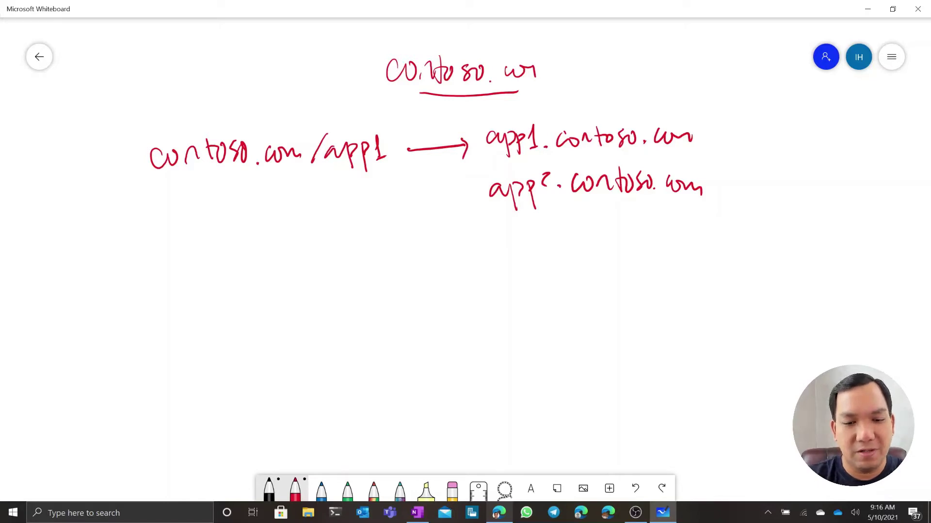
Write the path /app2 beneath /app1 and draw an arrow from it to app2.contoso.com
{"action": "left_click_drag", "start_coordinate": [320, 184], "coordinate": [306, 212]}
{"action": "mouse_move", "coordinate": [330, 194]}
{"action": "left_mouse_down"}
{"action": "mouse_move", "coordinate": [321, 210]}
{"action": "mouse_move", "coordinate": [339, 210]}
{"action": "left_mouse_up"}
{"action": "mouse_move", "coordinate": [341, 198]}
{"action": "left_mouse_down"}
{"action": "mouse_move", "coordinate": [343, 227]}
{"action": "mouse_move", "coordinate": [354, 217]}
{"action": "left_mouse_up"}
{"action": "left_click_drag", "start_coordinate": [353, 198], "coordinate": [356, 209]}
{"action": "left_click_drag", "start_coordinate": [367, 195], "coordinate": [468, 199]}
{"action": "left_click_drag", "start_coordinate": [468, 190], "coordinate": [470, 210]}
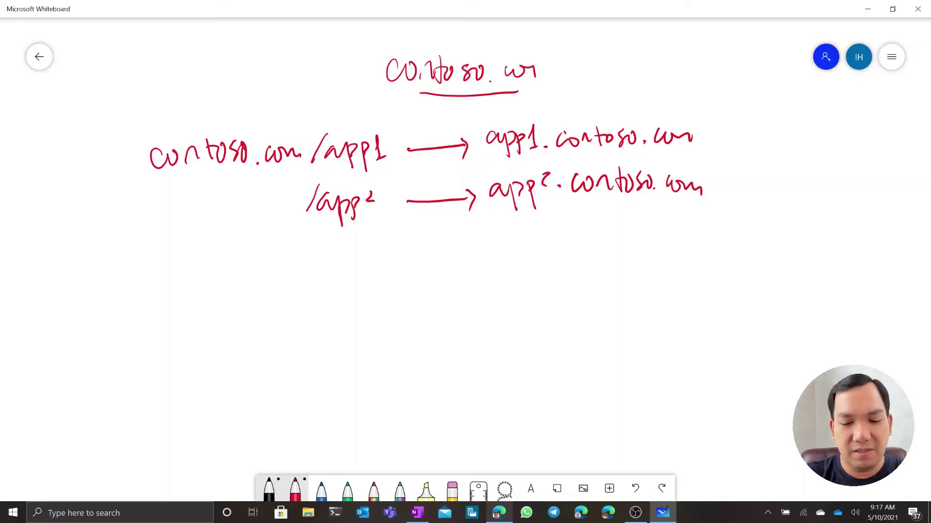
Draw a blue box around the two arrows and label it Azure Front Door underneath
{"action": "left_click", "coordinate": [321, 490]}
{"action": "mouse_move", "coordinate": [395, 125]}
{"action": "left_mouse_down"}
{"action": "mouse_move", "coordinate": [484, 194]}
{"action": "mouse_move", "coordinate": [451, 119]}
{"action": "mouse_move", "coordinate": [402, 125]}
{"action": "left_mouse_up"}
{"action": "mouse_move", "coordinate": [401, 279]}
{"action": "left_mouse_down"}
{"action": "mouse_move", "coordinate": [437, 279]}
{"action": "mouse_move", "coordinate": [461, 266]}
{"action": "mouse_move", "coordinate": [471, 278]}
{"action": "left_mouse_up"}
{"action": "mouse_move", "coordinate": [478, 259]}
{"action": "left_mouse_down"}
{"action": "mouse_move", "coordinate": [481, 279]}
{"action": "mouse_move", "coordinate": [491, 253]}
{"action": "left_mouse_up"}
{"action": "left_click_drag", "start_coordinate": [475, 270], "coordinate": [487, 264]}
{"action": "mouse_move", "coordinate": [484, 279]}
{"action": "left_mouse_down"}
{"action": "mouse_move", "coordinate": [497, 266]}
{"action": "mouse_move", "coordinate": [530, 277]}
{"action": "left_mouse_up"}
{"action": "mouse_move", "coordinate": [520, 262]}
{"action": "left_mouse_down"}
{"action": "mouse_move", "coordinate": [538, 259]}
{"action": "mouse_move", "coordinate": [544, 277]}
{"action": "left_mouse_up"}
{"action": "mouse_move", "coordinate": [539, 249]}
{"action": "left_mouse_down"}
{"action": "mouse_move", "coordinate": [555, 276]}
{"action": "mouse_move", "coordinate": [576, 264]}
{"action": "left_mouse_up"}
{"action": "left_click_drag", "start_coordinate": [580, 273], "coordinate": [598, 258]}
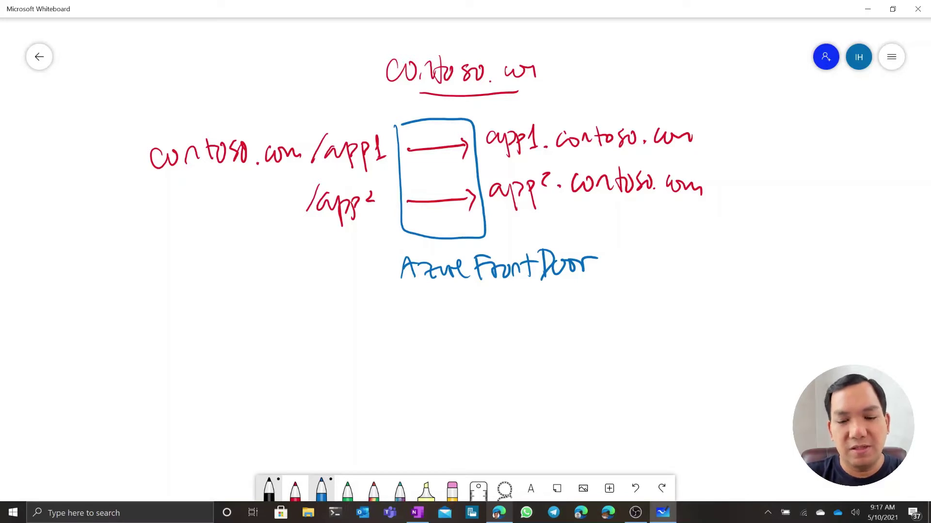
List CDN and WAF below the Azure Front Door label in blue, each preceded by a circled plus sign
{"action": "left_click_drag", "start_coordinate": [457, 297], "coordinate": [457, 306]}
{"action": "mouse_move", "coordinate": [450, 308]}
{"action": "left_mouse_down"}
{"action": "mouse_move", "coordinate": [466, 305]}
{"action": "mouse_move", "coordinate": [455, 294]}
{"action": "mouse_move", "coordinate": [496, 318]}
{"action": "left_mouse_up"}
{"action": "mouse_move", "coordinate": [495, 296]}
{"action": "left_mouse_down"}
{"action": "mouse_move", "coordinate": [500, 316]}
{"action": "mouse_move", "coordinate": [537, 291]}
{"action": "left_mouse_up"}
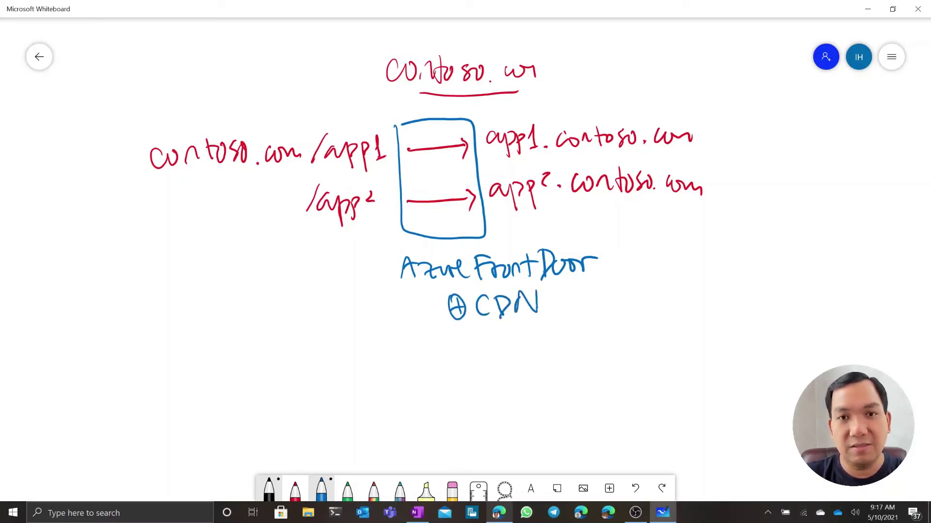
{"action": "mouse_move", "coordinate": [465, 337]}
{"action": "left_mouse_down"}
{"action": "mouse_move", "coordinate": [464, 355]}
{"action": "mouse_move", "coordinate": [476, 345]}
{"action": "left_mouse_up"}
{"action": "mouse_move", "coordinate": [460, 335]}
{"action": "left_mouse_down"}
{"action": "mouse_move", "coordinate": [494, 352]}
{"action": "mouse_move", "coordinate": [507, 336]}
{"action": "left_mouse_up"}
{"action": "mouse_move", "coordinate": [511, 353]}
{"action": "left_mouse_down"}
{"action": "mouse_move", "coordinate": [522, 353]}
{"action": "mouse_move", "coordinate": [524, 337]}
{"action": "left_mouse_up"}
{"action": "mouse_move", "coordinate": [528, 335]}
{"action": "left_mouse_down"}
{"action": "mouse_move", "coordinate": [532, 358]}
{"action": "mouse_move", "coordinate": [538, 335]}
{"action": "left_mouse_up"}
{"action": "left_click_drag", "start_coordinate": [526, 344], "coordinate": [539, 340]}
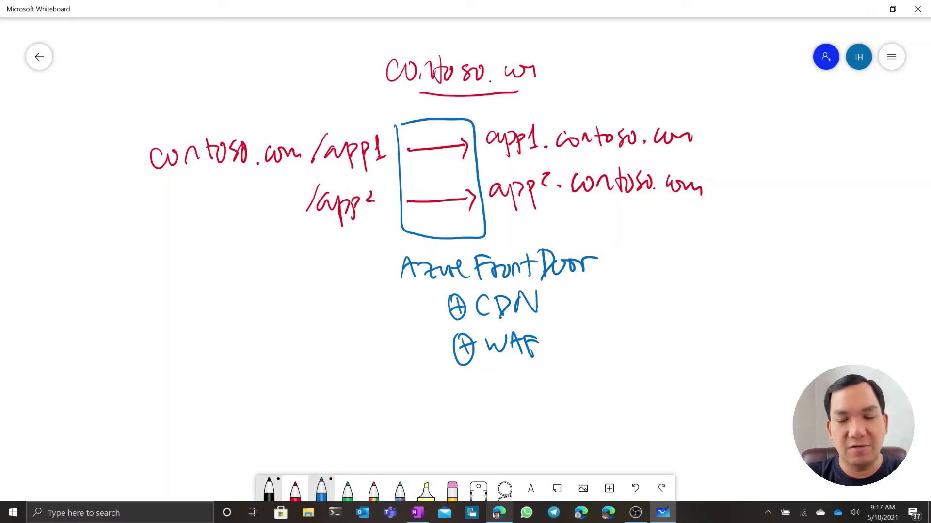
Draw two blue ovals, one above the other, in the blank area beyond the first diagram and label each App Service
{"action": "scroll", "coordinate": [466, 259], "scroll_direction": "right", "scroll_amount": 15}
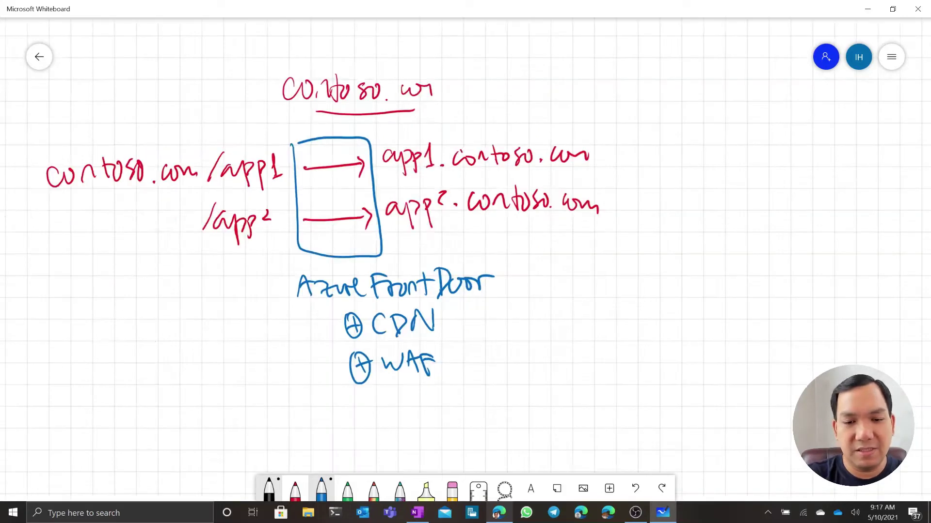
{"action": "scroll", "coordinate": [466, 258], "scroll_direction": "up", "scroll_amount": 1}
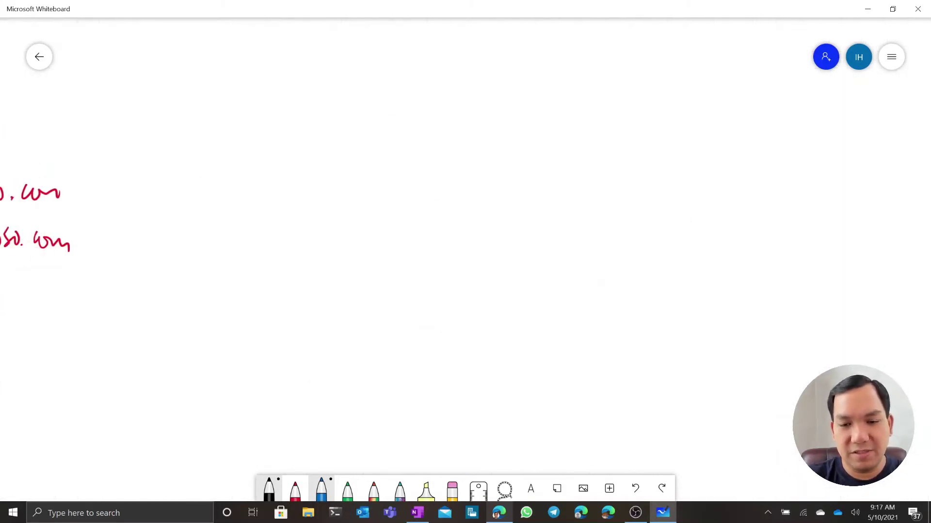
{"action": "scroll", "coordinate": [465, 259], "scroll_direction": "right", "scroll_amount": 2}
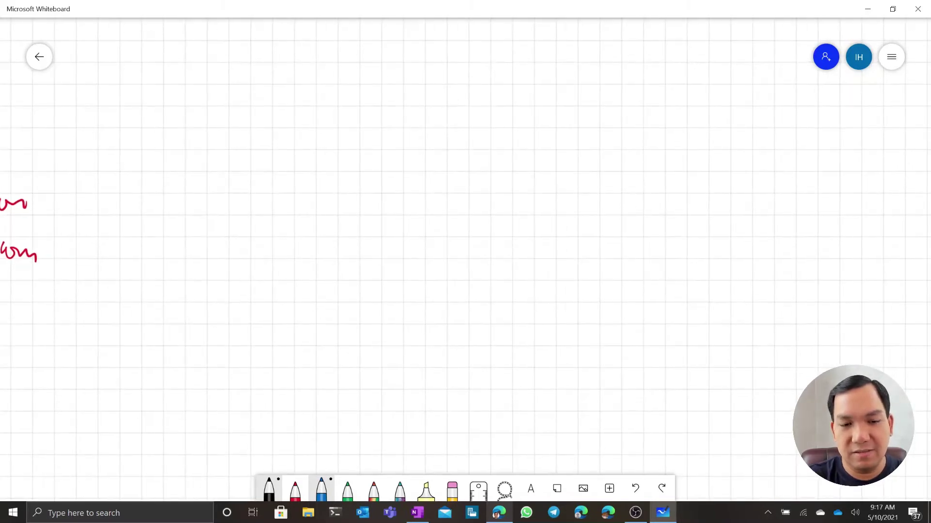
{"action": "scroll", "coordinate": [466, 259], "scroll_direction": "left", "scroll_amount": 2}
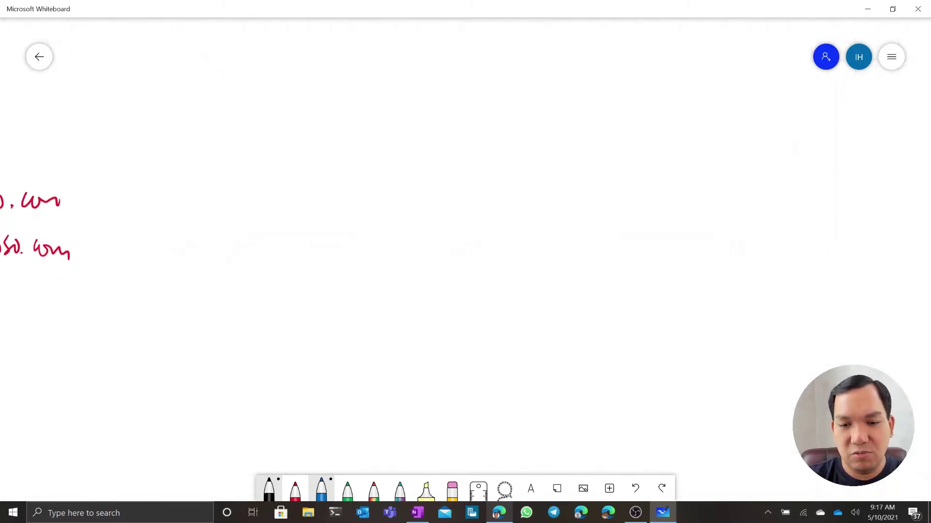
{"action": "left_click_drag", "start_coordinate": [529, 138], "coordinate": [535, 133]}
{"action": "mouse_move", "coordinate": [530, 218]}
{"action": "left_mouse_down"}
{"action": "mouse_move", "coordinate": [524, 252]}
{"action": "mouse_move", "coordinate": [535, 214]}
{"action": "left_mouse_up"}
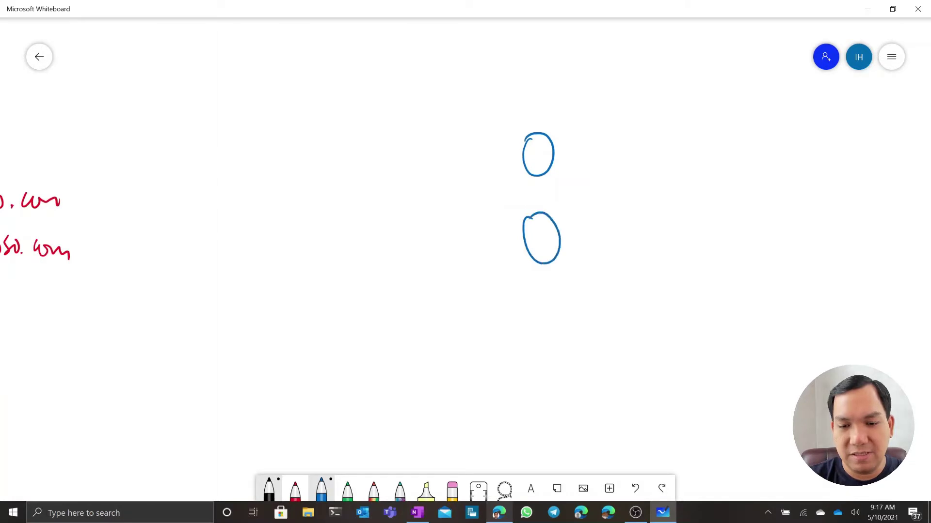
{"action": "mouse_move", "coordinate": [548, 121]}
{"action": "left_mouse_down"}
{"action": "mouse_move", "coordinate": [629, 103]}
{"action": "mouse_move", "coordinate": [641, 115]}
{"action": "mouse_move", "coordinate": [671, 115]}
{"action": "mouse_move", "coordinate": [648, 86]}
{"action": "left_mouse_up"}
{"action": "mouse_move", "coordinate": [557, 295]}
{"action": "left_mouse_down"}
{"action": "mouse_move", "coordinate": [567, 271]}
{"action": "mouse_move", "coordinate": [606, 309]}
{"action": "mouse_move", "coordinate": [657, 281]}
{"action": "mouse_move", "coordinate": [724, 286]}
{"action": "left_mouse_up"}
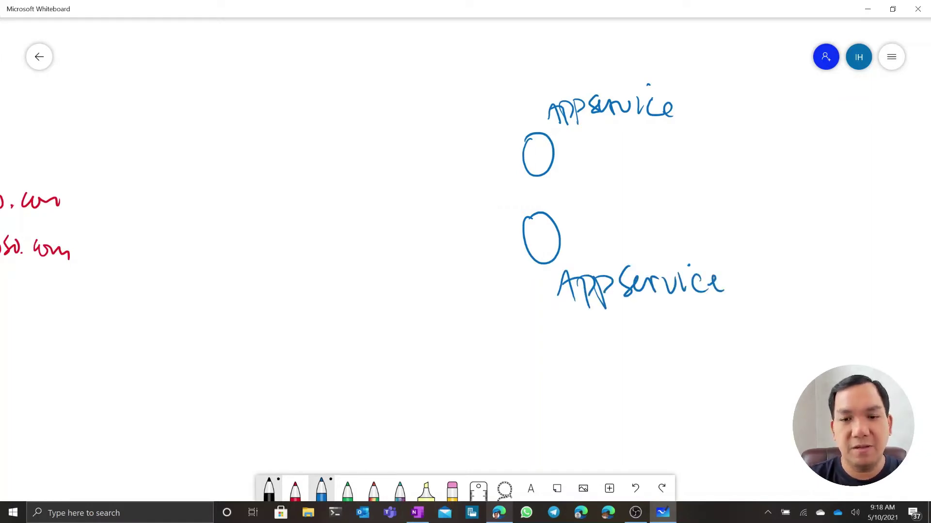
Write azuretip1.azurewebsites.net beside the upper oval and azuretip2. beside the lower one in blue
{"action": "mouse_move", "coordinate": [586, 154]}
{"action": "left_mouse_down"}
{"action": "mouse_move", "coordinate": [592, 167]}
{"action": "mouse_move", "coordinate": [629, 169]}
{"action": "mouse_move", "coordinate": [652, 155]}
{"action": "mouse_move", "coordinate": [712, 170]}
{"action": "left_mouse_up"}
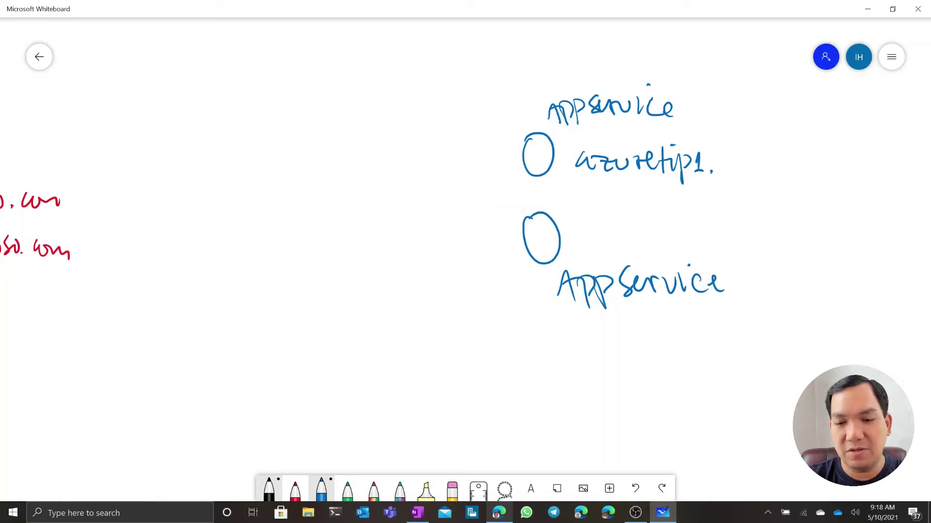
{"action": "mouse_move", "coordinate": [722, 156]}
{"action": "left_mouse_down"}
{"action": "mouse_move", "coordinate": [752, 169]}
{"action": "mouse_move", "coordinate": [770, 160]}
{"action": "mouse_move", "coordinate": [865, 167]}
{"action": "mouse_move", "coordinate": [917, 153]}
{"action": "left_mouse_up"}
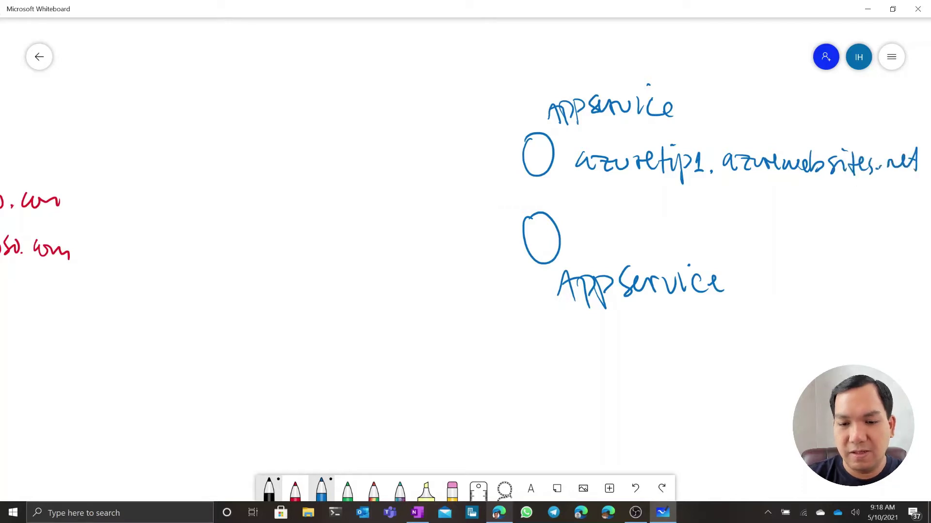
{"action": "left_click_drag", "start_coordinate": [577, 231], "coordinate": [709, 238]}
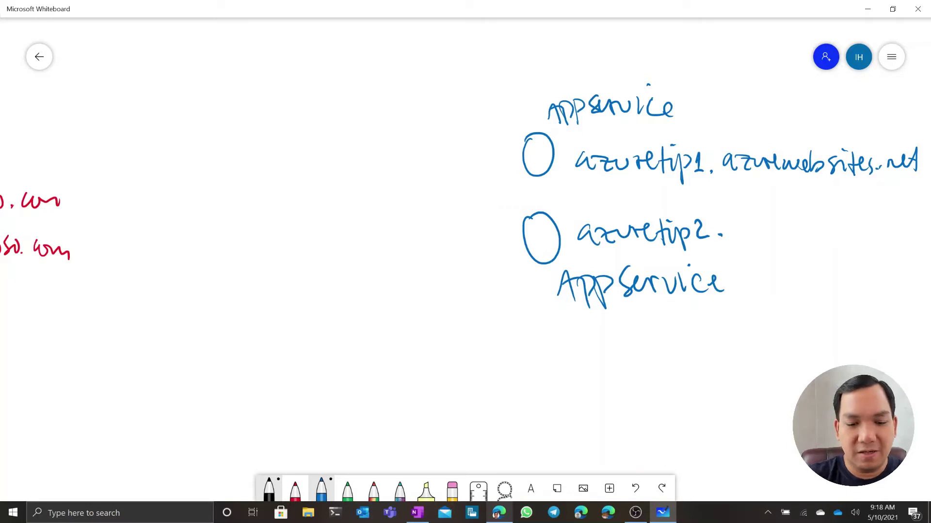
Draw a tall green box in front of the two App Service ovals and label it AFD
{"action": "left_click", "coordinate": [347, 490]}
{"action": "left_click_drag", "start_coordinate": [364, 121], "coordinate": [370, 263]}
{"action": "mouse_move", "coordinate": [365, 123]}
{"action": "left_mouse_down"}
{"action": "mouse_move", "coordinate": [434, 119]}
{"action": "mouse_move", "coordinate": [369, 282]}
{"action": "left_mouse_up"}
{"action": "left_click_drag", "start_coordinate": [387, 206], "coordinate": [403, 207]}
{"action": "mouse_move", "coordinate": [390, 192]}
{"action": "left_mouse_down"}
{"action": "mouse_move", "coordinate": [407, 186]}
{"action": "mouse_move", "coordinate": [416, 208]}
{"action": "left_mouse_up"}
{"action": "left_click_drag", "start_coordinate": [407, 181], "coordinate": [425, 177]}
{"action": "mouse_move", "coordinate": [410, 189]}
{"action": "left_mouse_down"}
{"action": "mouse_move", "coordinate": [419, 185]}
{"action": "mouse_move", "coordinate": [419, 199]}
{"action": "left_mouse_up"}
{"action": "left_click_drag", "start_coordinate": [431, 179], "coordinate": [435, 217]}
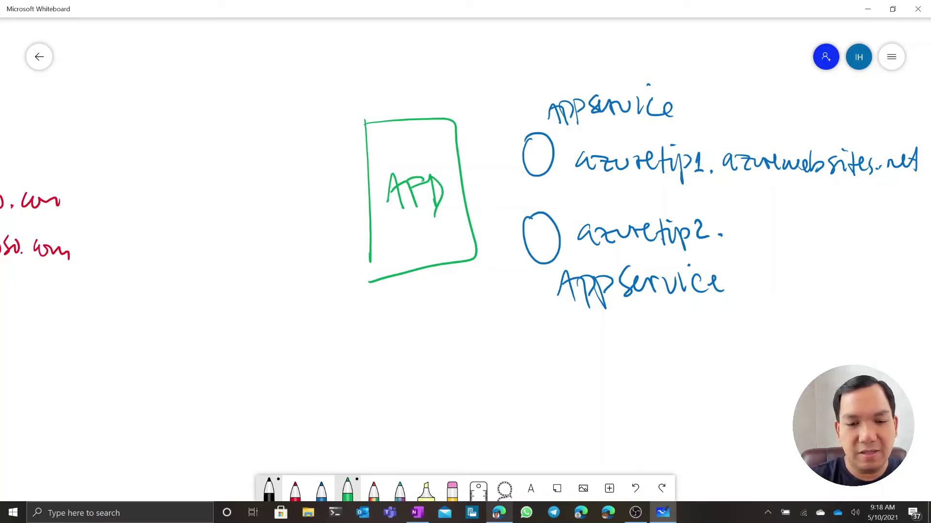
Write the paths /app1 and /app2 in green and draw arrows from them through the AFD box to the upper and lower ovals
{"action": "mouse_move", "coordinate": [260, 130]}
{"action": "left_mouse_down"}
{"action": "mouse_move", "coordinate": [243, 169]}
{"action": "mouse_move", "coordinate": [290, 153]}
{"action": "mouse_move", "coordinate": [315, 167]}
{"action": "mouse_move", "coordinate": [508, 148]}
{"action": "left_mouse_up"}
{"action": "mouse_move", "coordinate": [496, 137]}
{"action": "left_mouse_down"}
{"action": "mouse_move", "coordinate": [507, 146]}
{"action": "mouse_move", "coordinate": [500, 163]}
{"action": "left_mouse_up"}
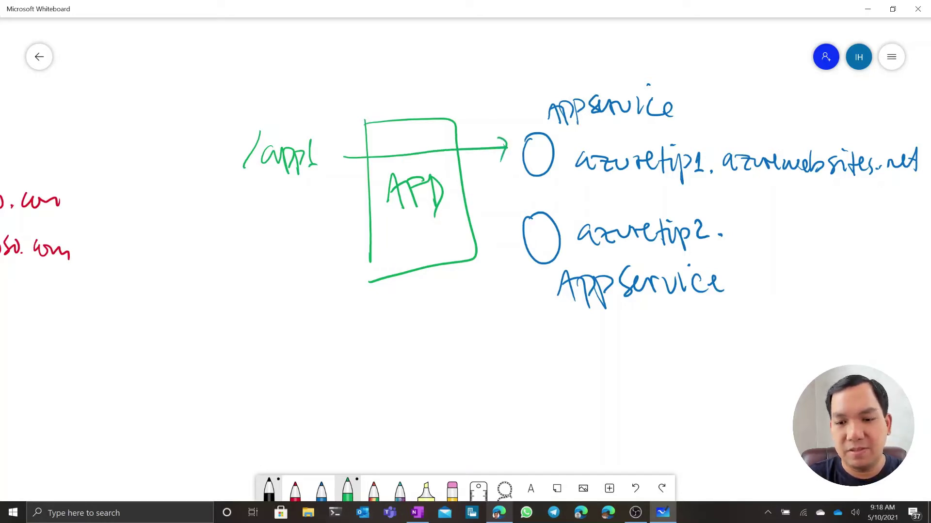
{"action": "mouse_move", "coordinate": [261, 232]}
{"action": "left_mouse_down"}
{"action": "mouse_move", "coordinate": [244, 265]}
{"action": "mouse_move", "coordinate": [279, 264]}
{"action": "left_mouse_up"}
{"action": "mouse_move", "coordinate": [282, 247]}
{"action": "left_mouse_down"}
{"action": "mouse_move", "coordinate": [286, 267]}
{"action": "mouse_move", "coordinate": [306, 252]}
{"action": "left_mouse_up"}
{"action": "mouse_move", "coordinate": [320, 238]}
{"action": "left_mouse_down"}
{"action": "mouse_move", "coordinate": [331, 259]}
{"action": "mouse_move", "coordinate": [506, 240]}
{"action": "mouse_move", "coordinate": [504, 259]}
{"action": "left_mouse_up"}
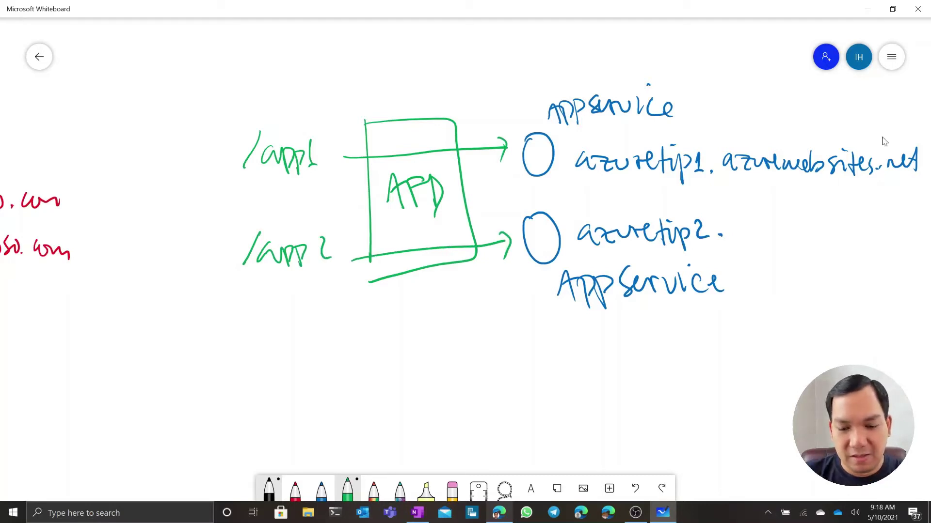
Switch to the Azure portal in the browser and view the azuretips1 app service's website, pointing out its AzureTips1 heading
{"action": "left_click", "coordinate": [498, 512]}
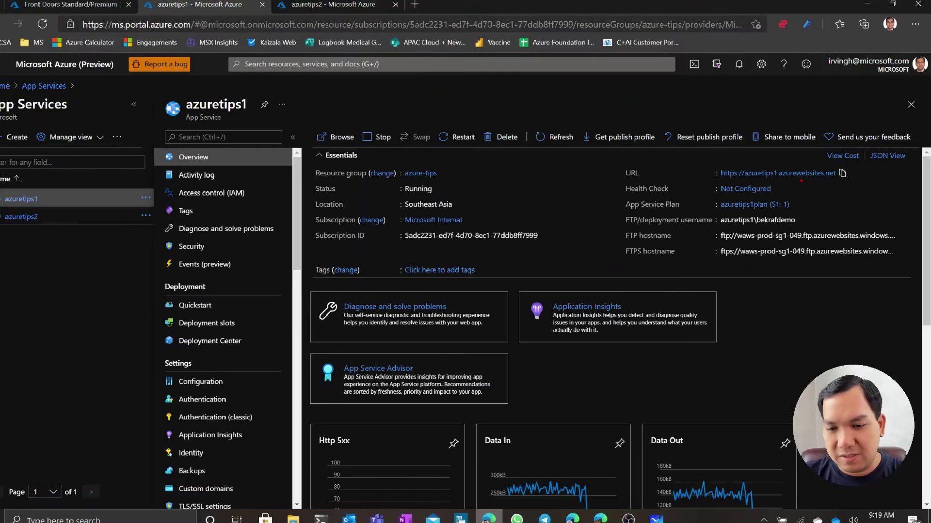
{"action": "left_click", "coordinate": [795, 175]}
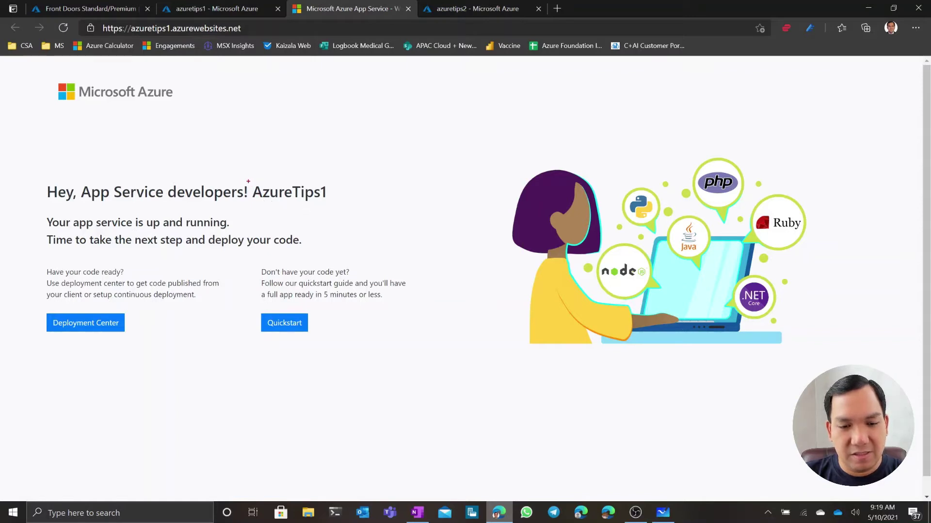
{"action": "mouse_move", "coordinate": [246, 177]}
{"action": "left_mouse_down"}
{"action": "mouse_move", "coordinate": [280, 202]}
{"action": "mouse_move", "coordinate": [347, 219]}
{"action": "left_mouse_up"}
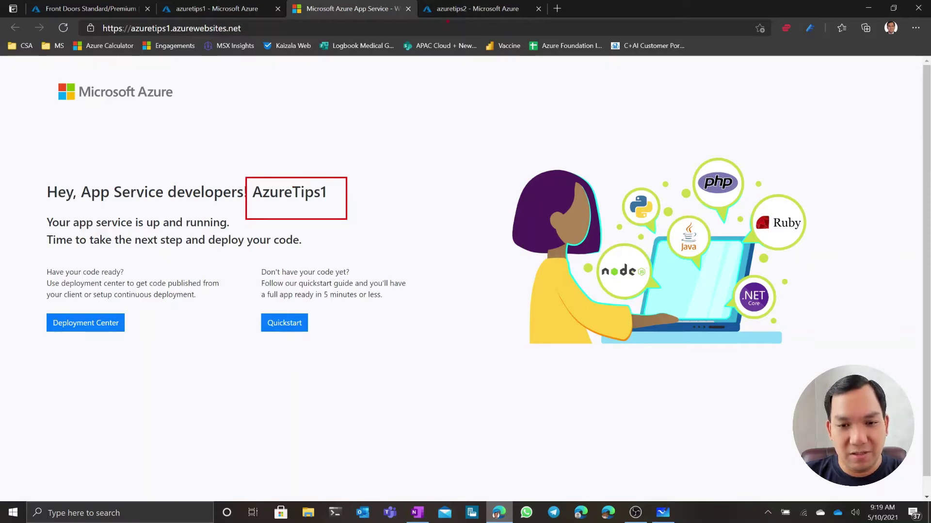
{"action": "key", "text": "Escape"}
View the azuretips2 app service's website from its overview page, and close both opened website pages
{"action": "left_click", "coordinate": [463, 13]}
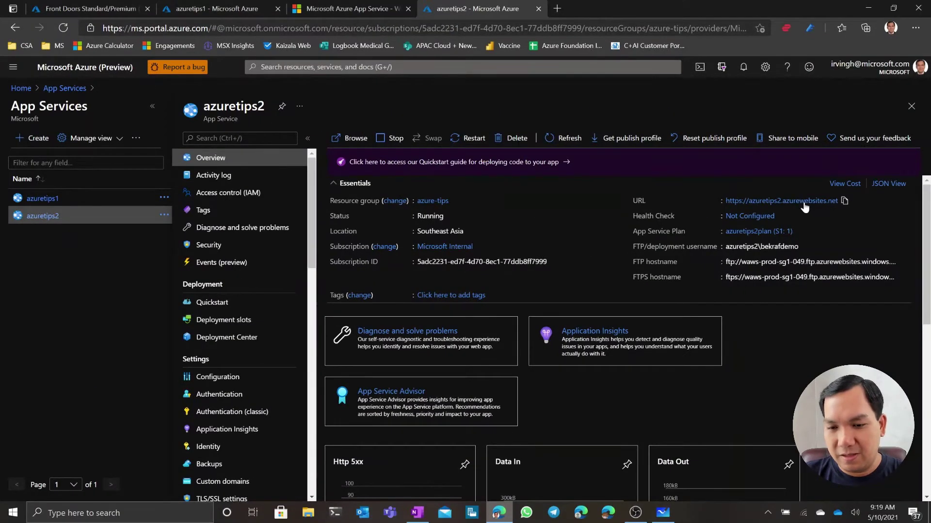
{"action": "left_click", "coordinate": [872, 177]}
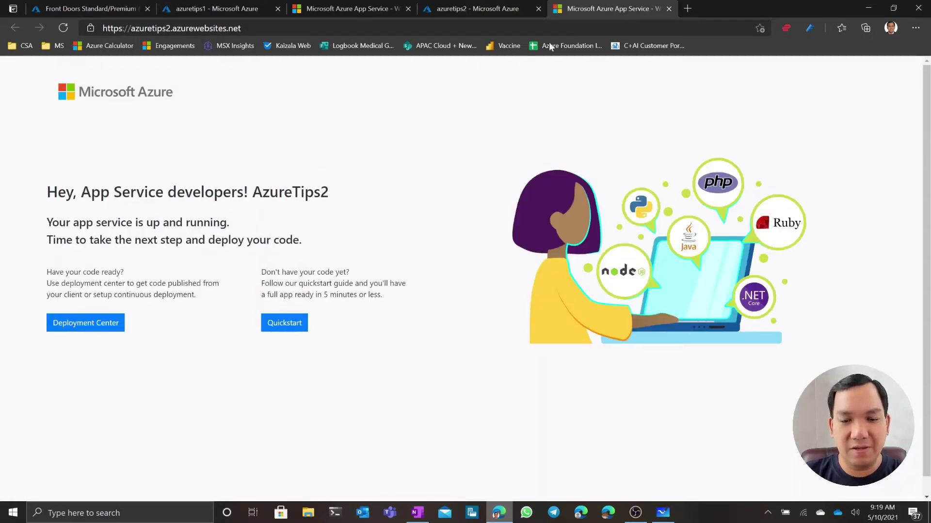
{"action": "left_click", "coordinate": [669, 8]}
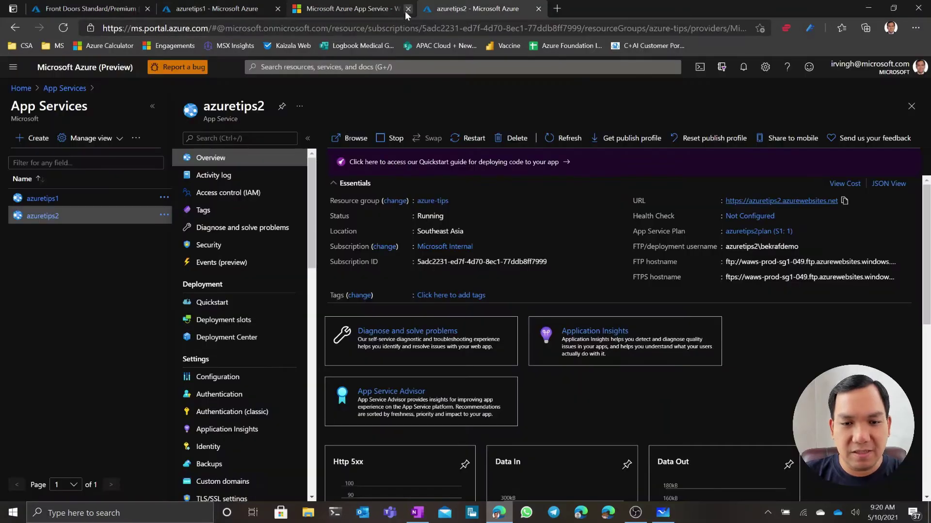
{"action": "left_click", "coordinate": [408, 9]}
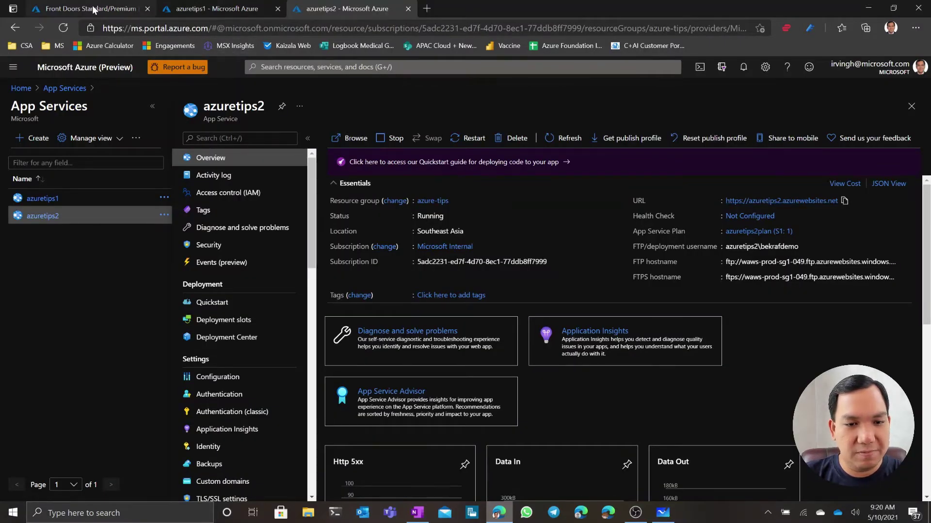
Start creating a Front Door in the azure-tips resource group and proceed to its configuration
{"action": "left_click", "coordinate": [93, 8]}
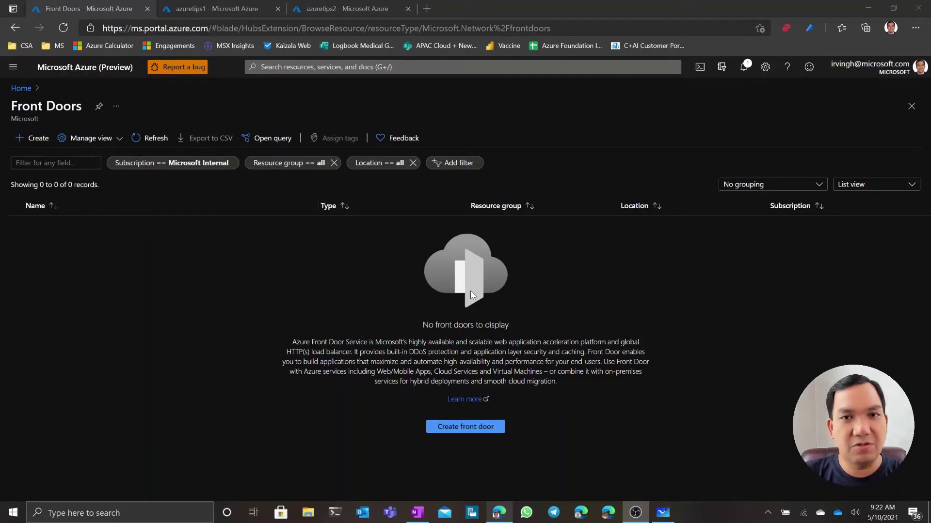
{"action": "left_click", "coordinate": [471, 427]}
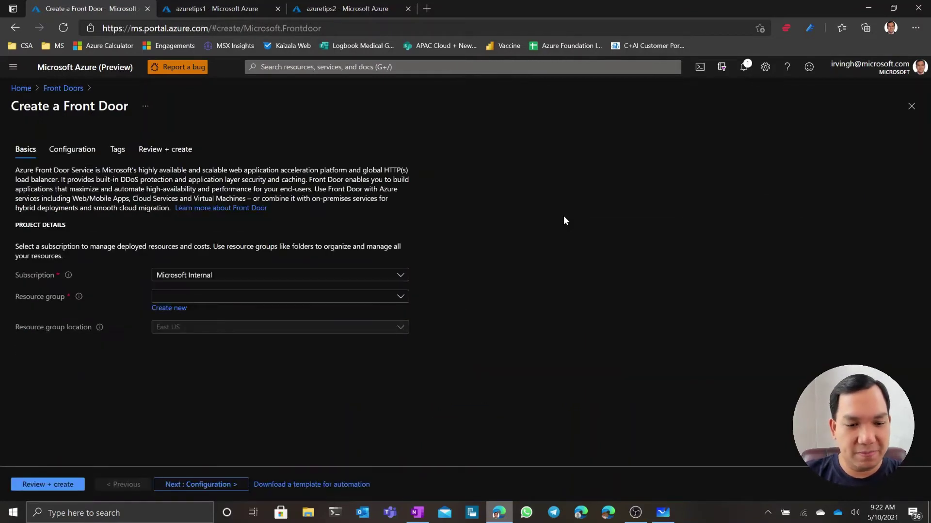
{"action": "left_click", "coordinate": [402, 300]}
{"action": "left_click", "coordinate": [208, 334]}
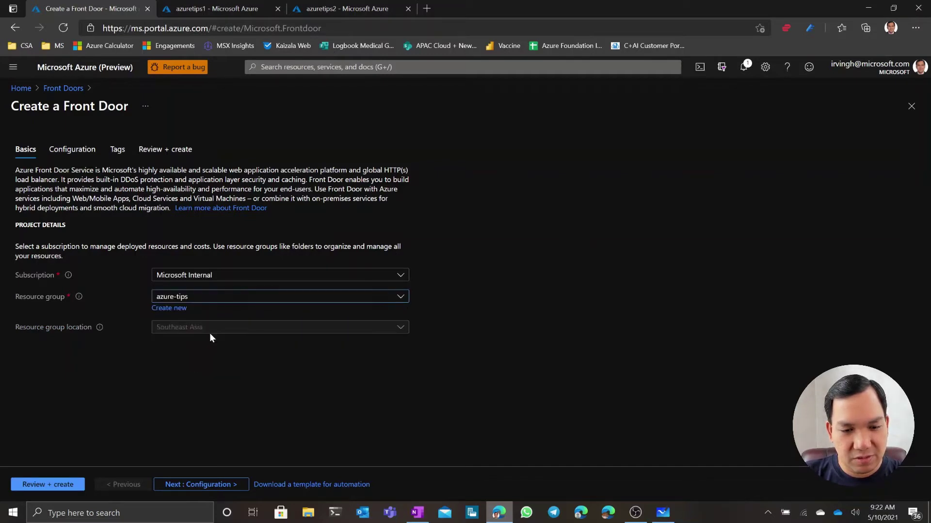
{"action": "left_click", "coordinate": [189, 484]}
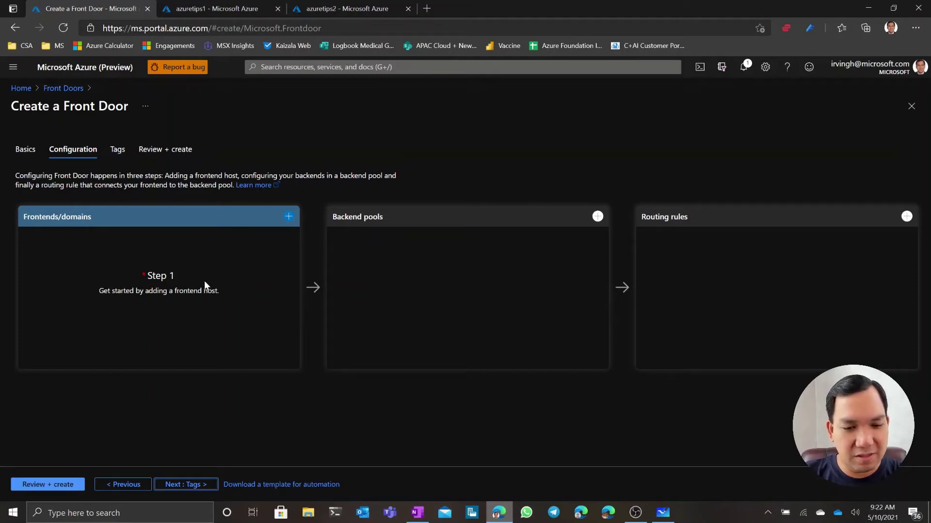
Add a frontend host named azuretips, leaving session affinity and the web application firewall disabled
{"action": "left_click", "coordinate": [288, 218]}
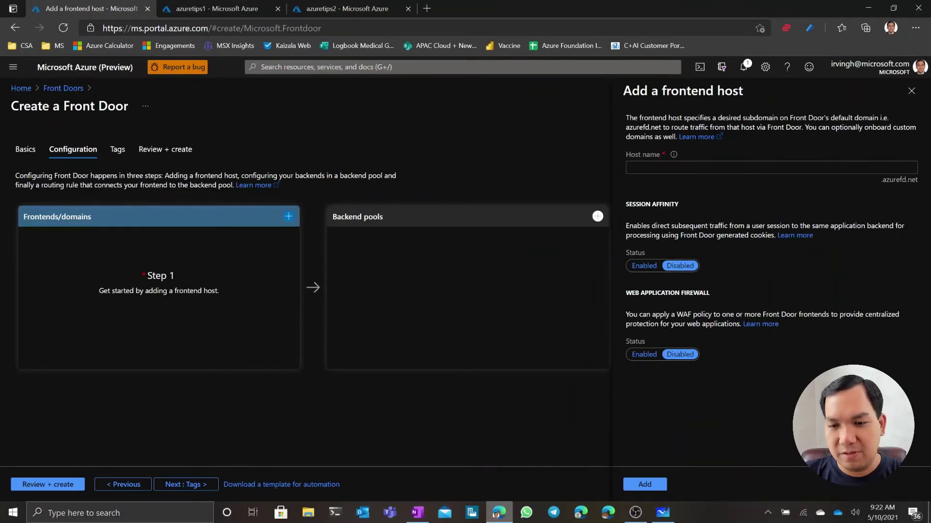
{"action": "left_click", "coordinate": [824, 170]}
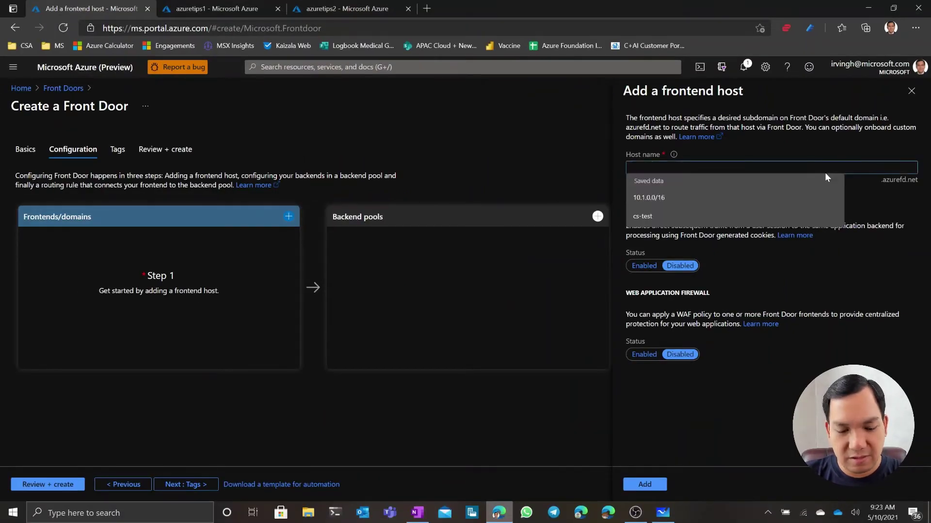
{"action": "type", "text": "azuretips"}
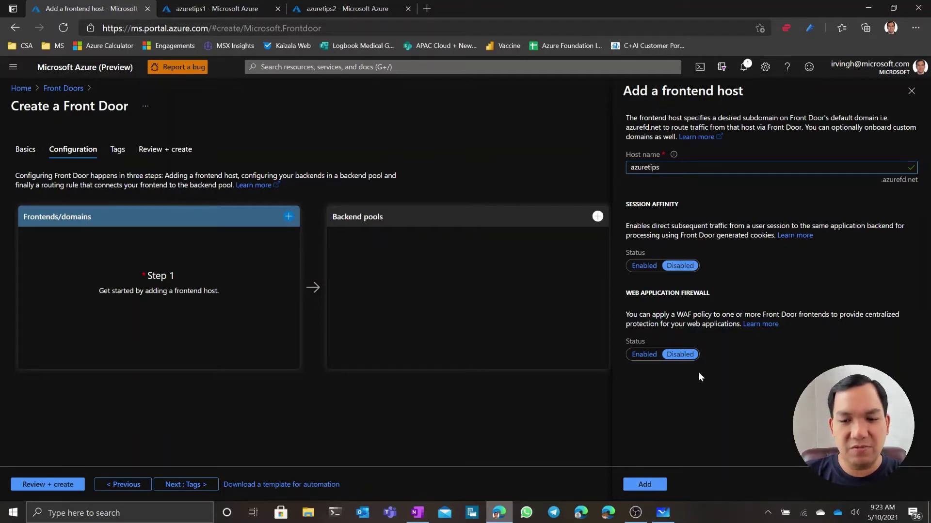
{"action": "left_click", "coordinate": [652, 486]}
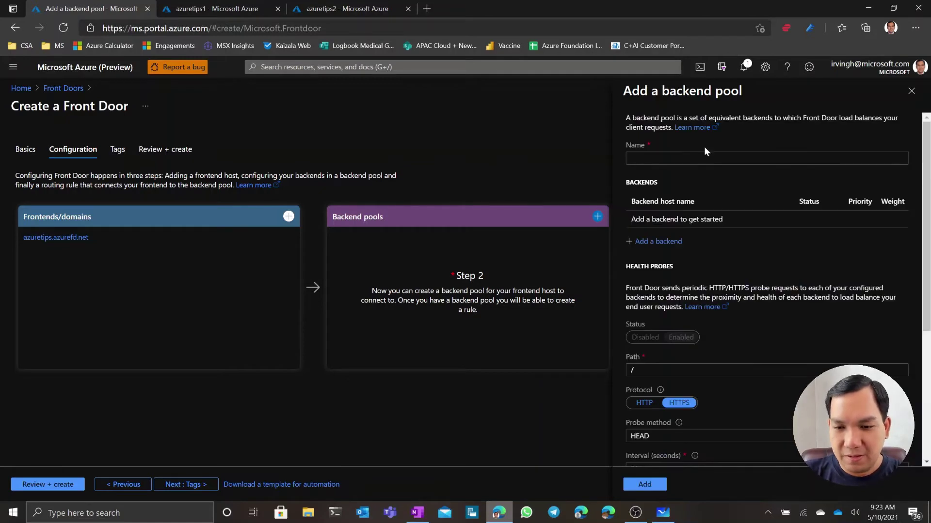
Name the new backend pool azuretips1
{"action": "left_click", "coordinate": [631, 158]}
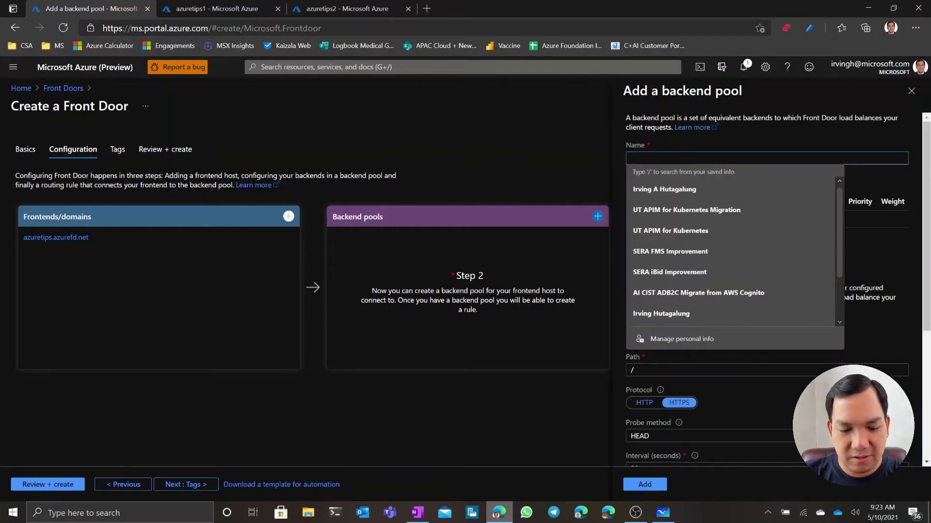
{"action": "type", "text": "azu"}
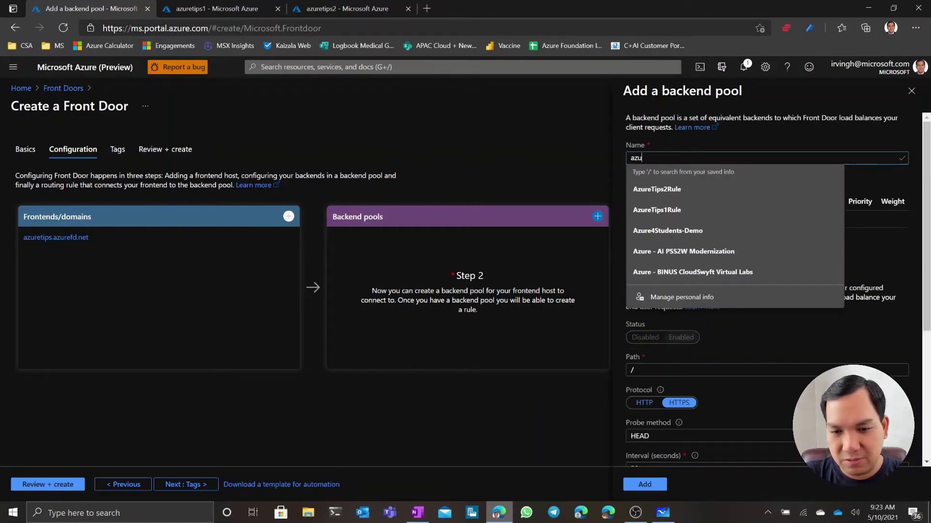
{"action": "type", "text": "retips1"}
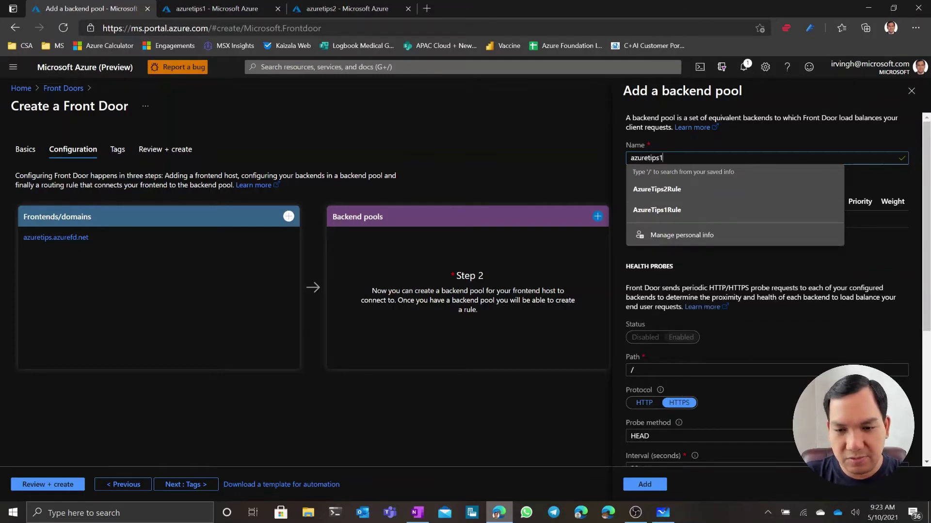
{"action": "key", "text": "Escape"}
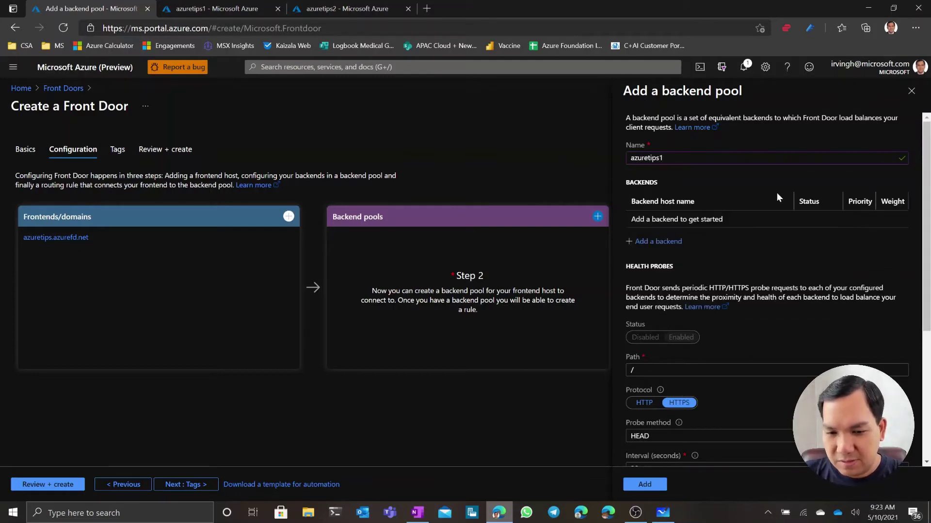
Add an App service backend with host name azuretips1.azurewebsites.net to the azuretips1 pool, keeping the default ports, priority and weight
{"action": "left_click", "coordinate": [662, 242]}
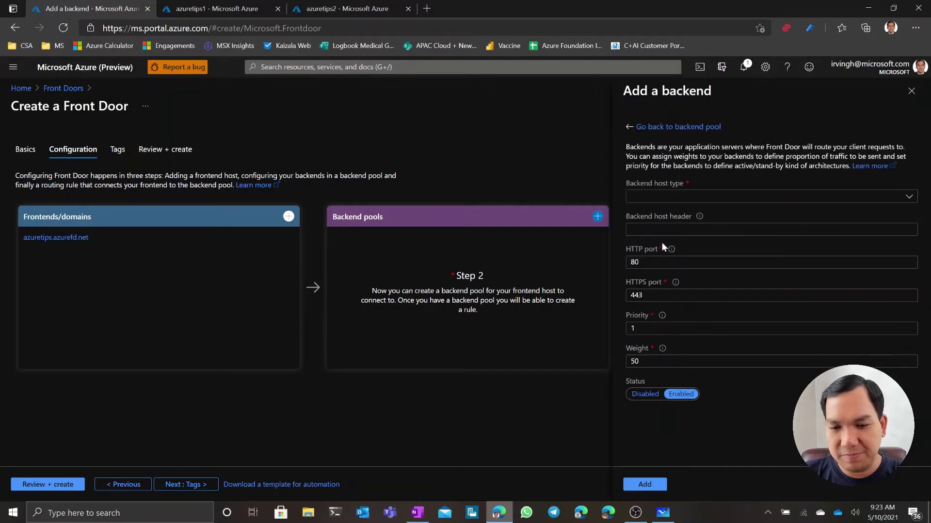
{"action": "left_click", "coordinate": [909, 197]}
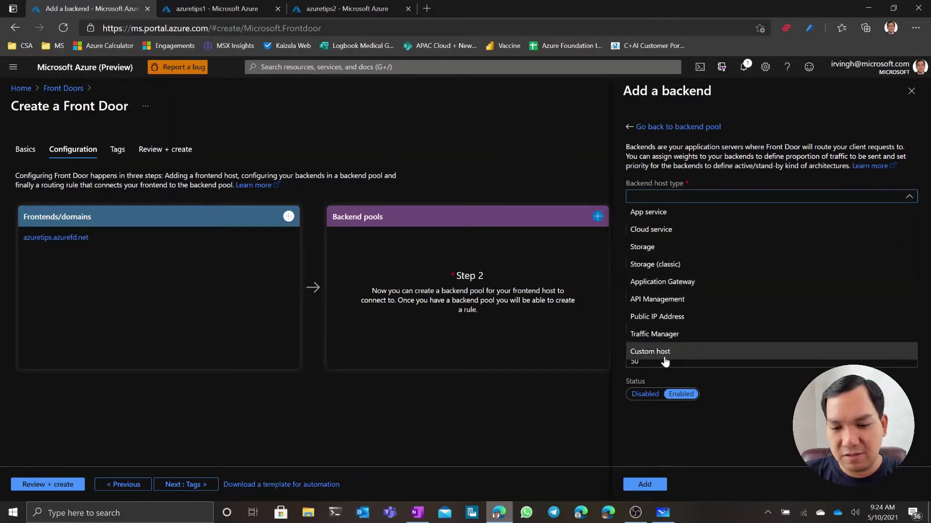
{"action": "left_click", "coordinate": [662, 217]}
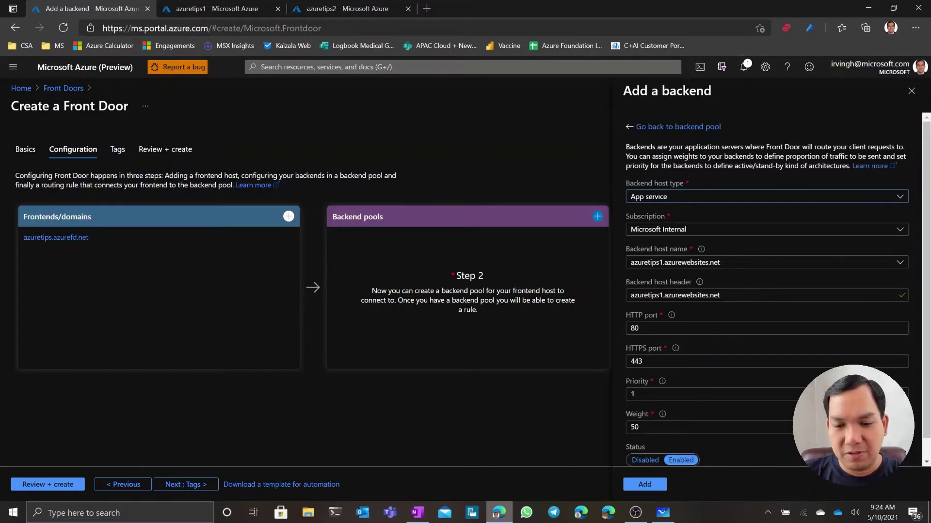
{"action": "scroll", "coordinate": [766, 291], "scroll_direction": "down", "scroll_amount": 1}
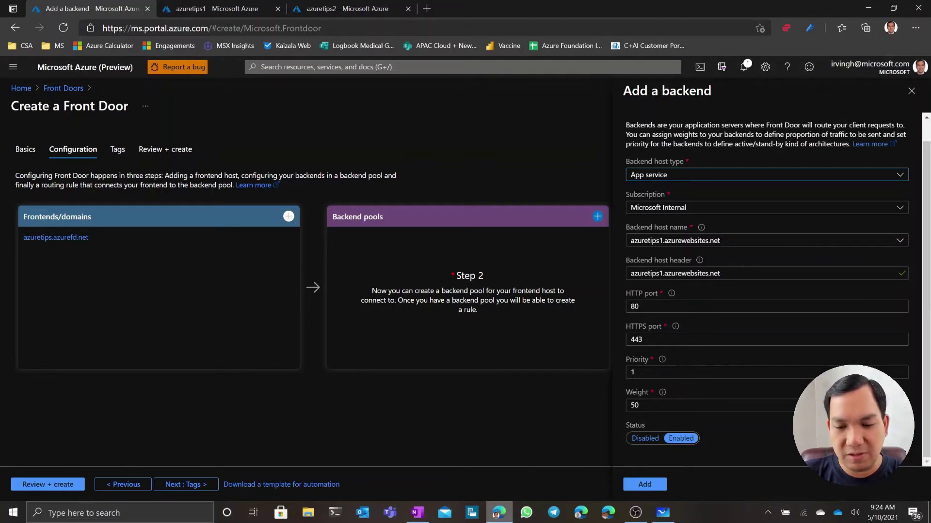
{"action": "left_click", "coordinate": [650, 486]}
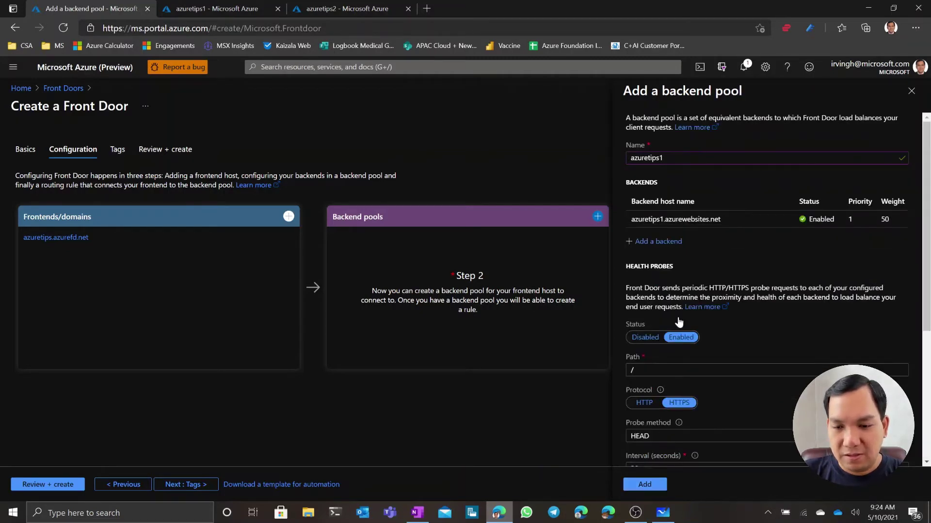
Review the pool's health probe and load balancing settings, keep their defaults, and add the azuretips1 backend pool
{"action": "scroll", "coordinate": [742, 281], "scroll_direction": "down", "scroll_amount": 1}
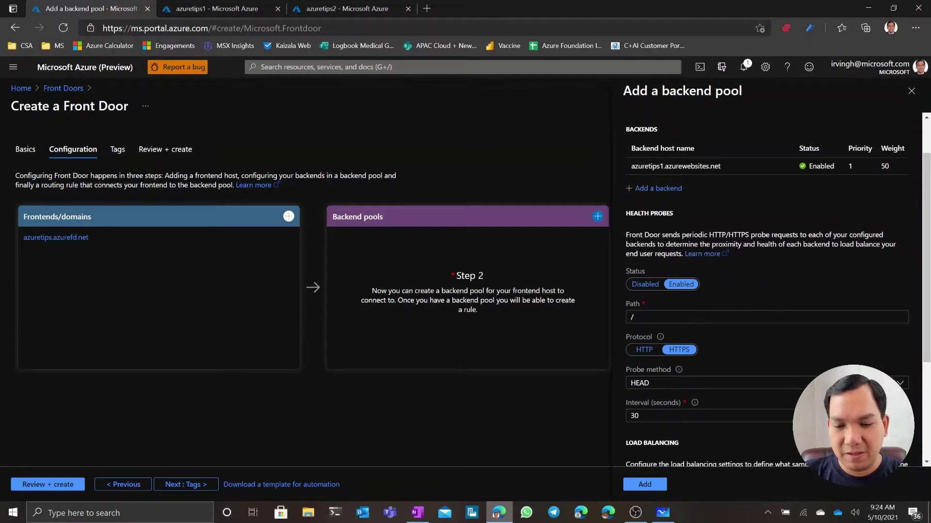
{"action": "scroll", "coordinate": [766, 290], "scroll_direction": "down", "scroll_amount": 1}
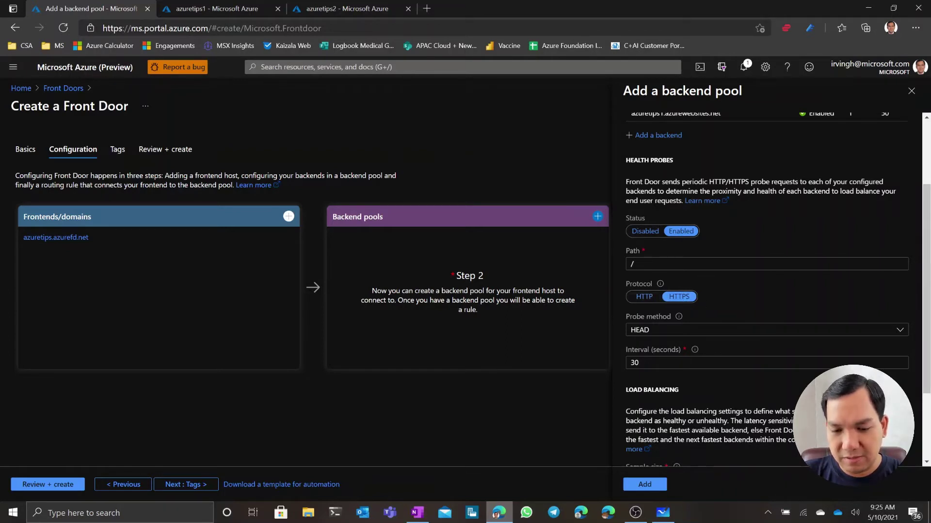
{"action": "scroll", "coordinate": [676, 443], "scroll_direction": "down", "scroll_amount": 2}
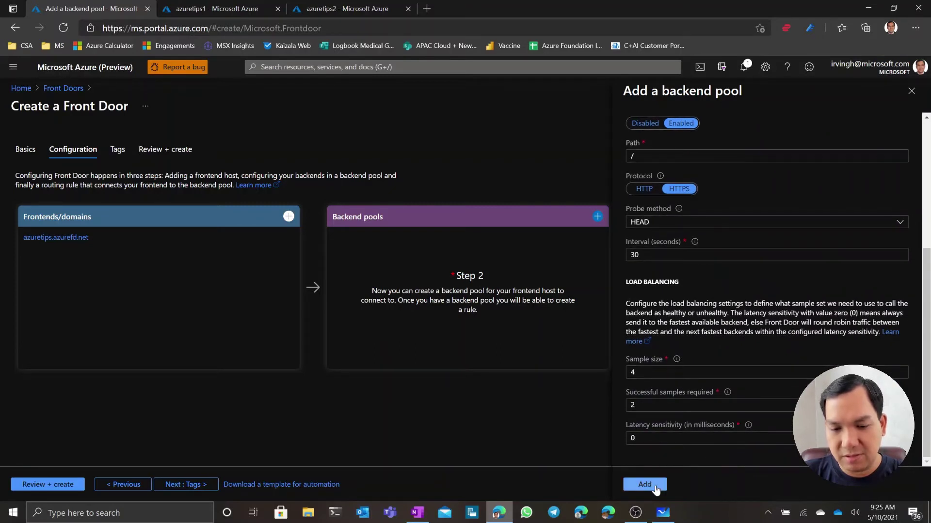
{"action": "left_click", "coordinate": [635, 484]}
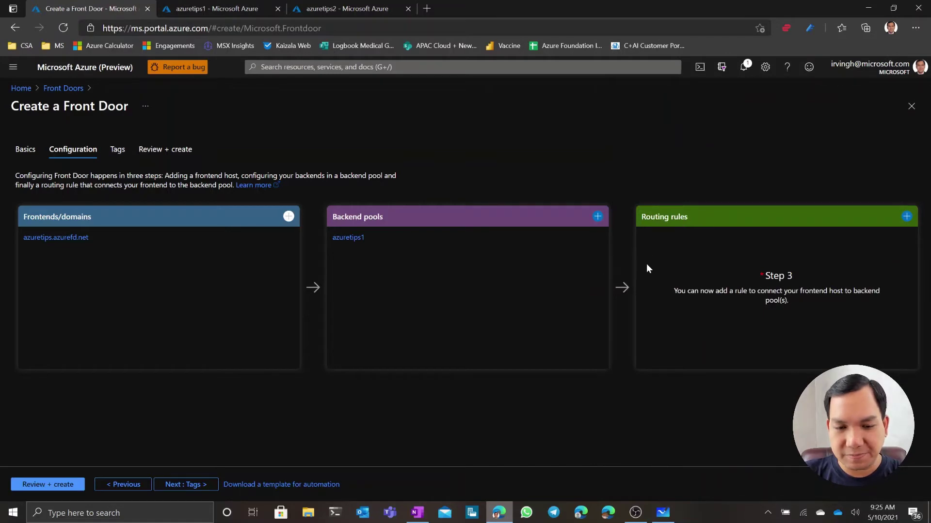
Start a second backend pool and name it azuretips2
{"action": "left_click", "coordinate": [597, 218]}
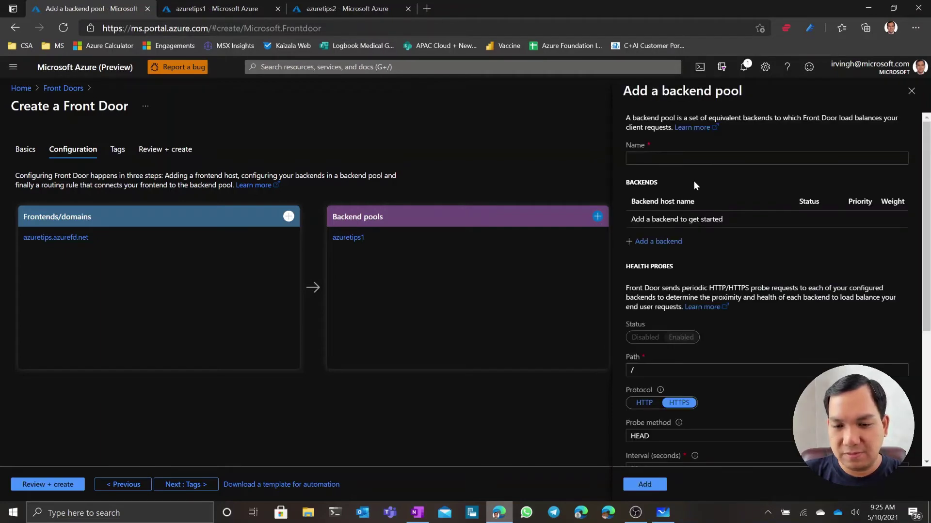
{"action": "left_click", "coordinate": [679, 158]}
{"action": "type", "text": "az"}
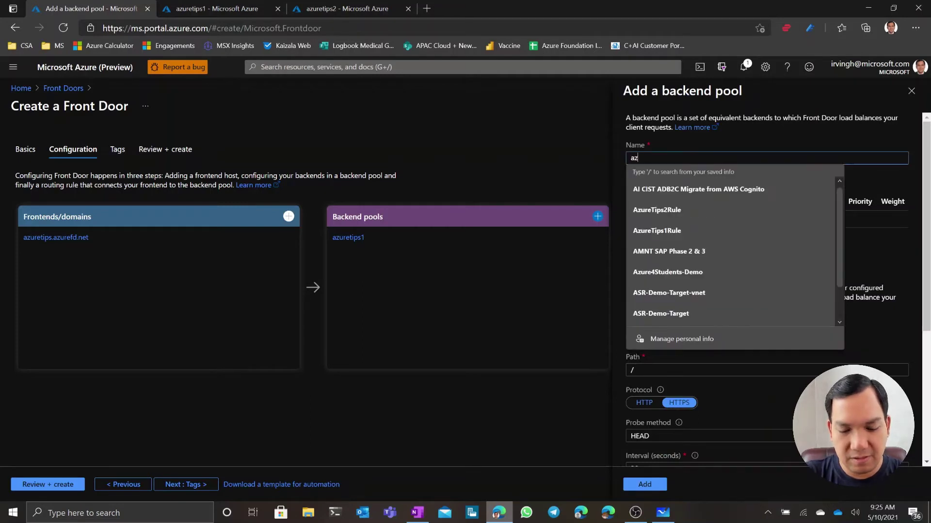
{"action": "type", "text": "uretips2"}
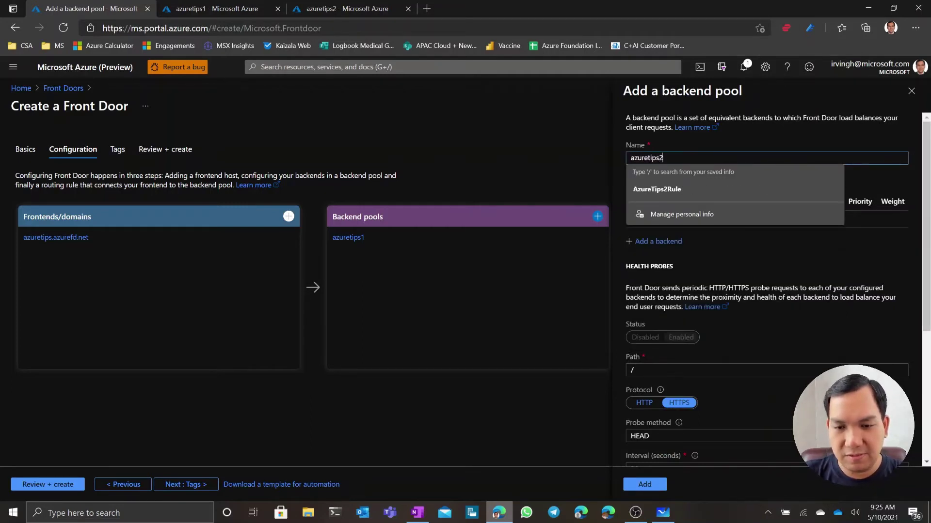
{"action": "left_click", "coordinate": [814, 127]}
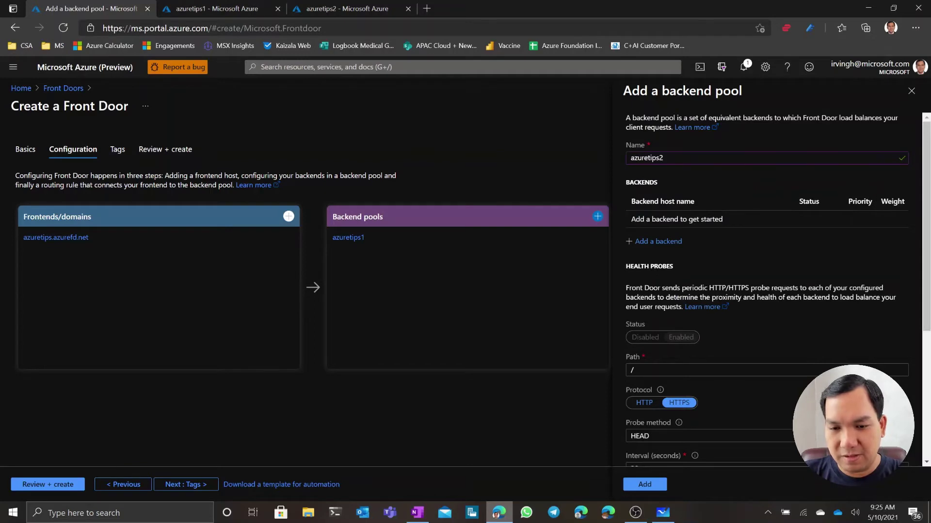
Add the App service azuretips2.azurewebsites.net as the pool's backend, and add the azuretips2 pool with default health probe and load balancing settings
{"action": "left_click", "coordinate": [657, 241]}
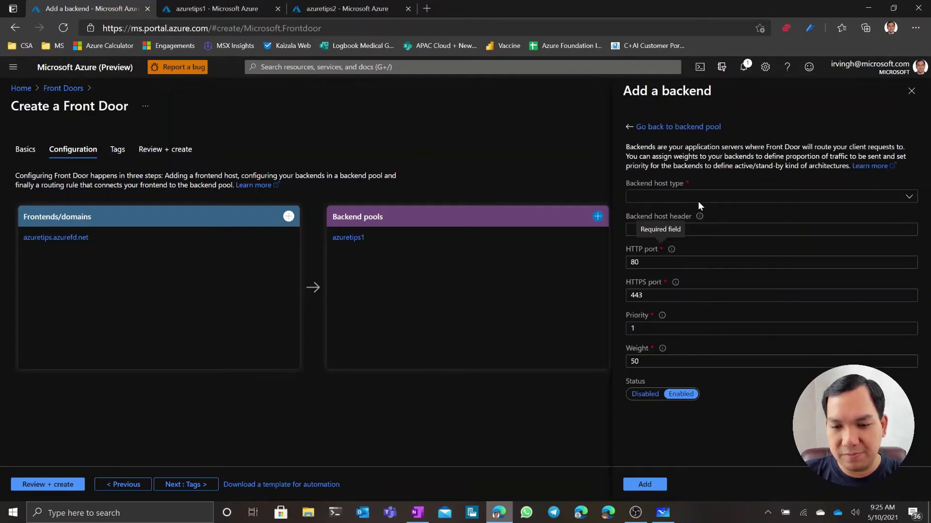
{"action": "left_click", "coordinate": [724, 197]}
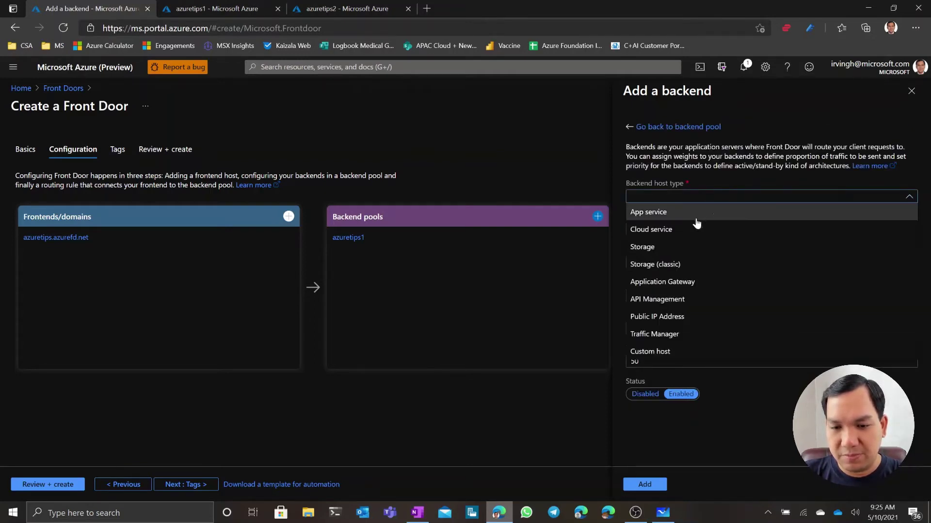
{"action": "left_click", "coordinate": [688, 213]}
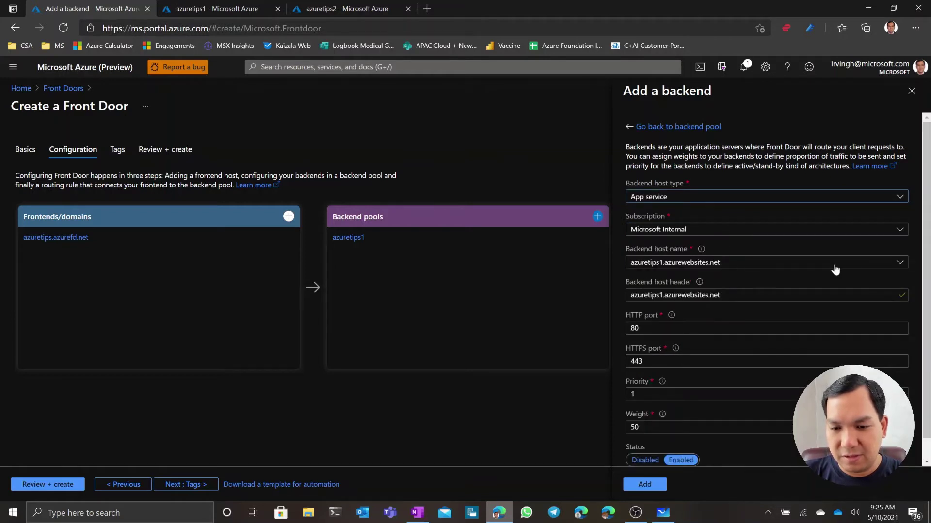
{"action": "left_click", "coordinate": [727, 269]}
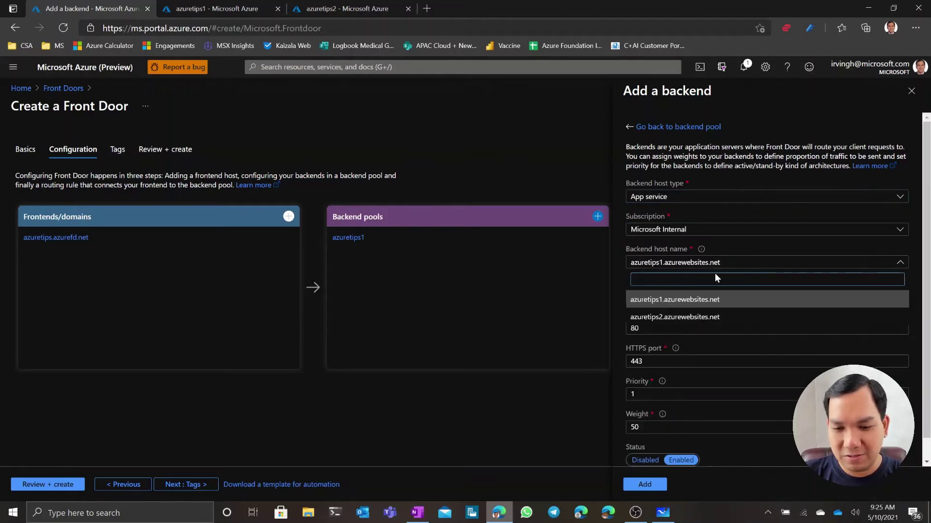
{"action": "left_click", "coordinate": [698, 316]}
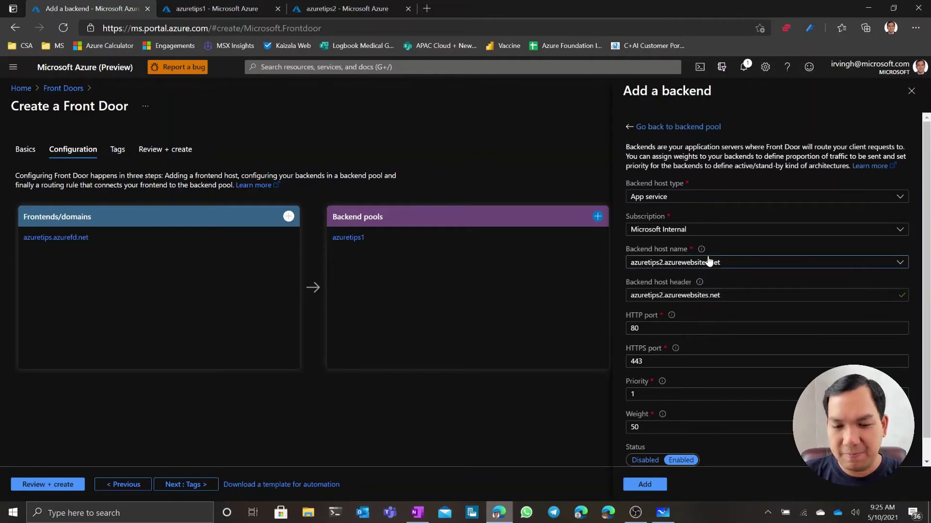
{"action": "scroll", "coordinate": [682, 383], "scroll_direction": "down", "scroll_amount": 1}
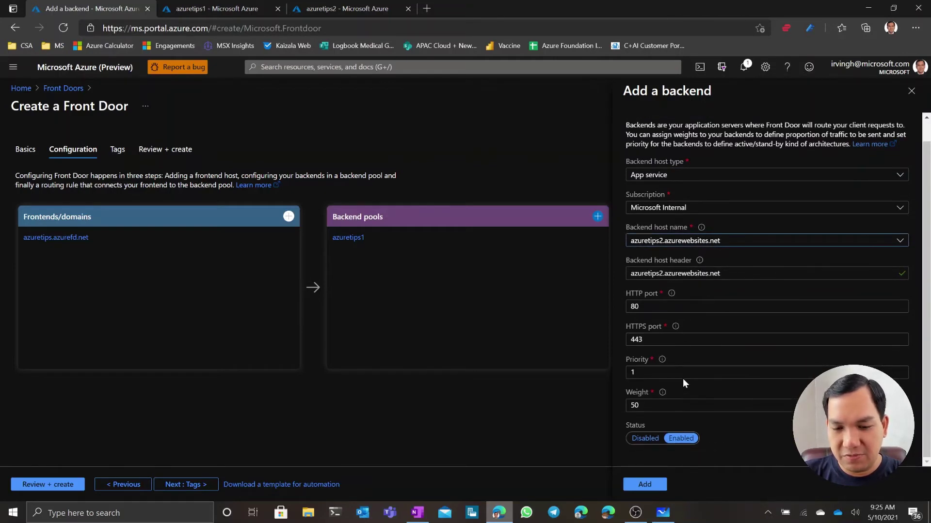
{"action": "left_click", "coordinate": [645, 484]}
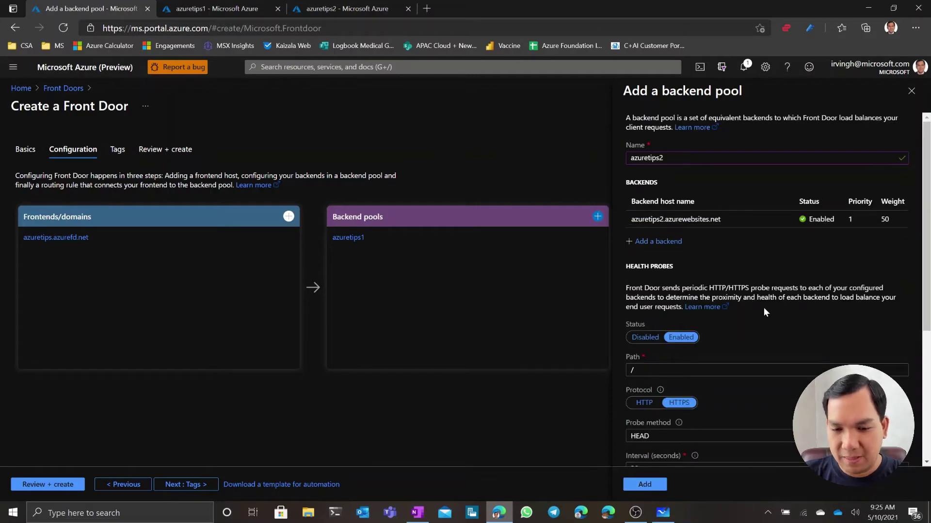
{"action": "scroll", "coordinate": [764, 307], "scroll_direction": "down", "scroll_amount": 4}
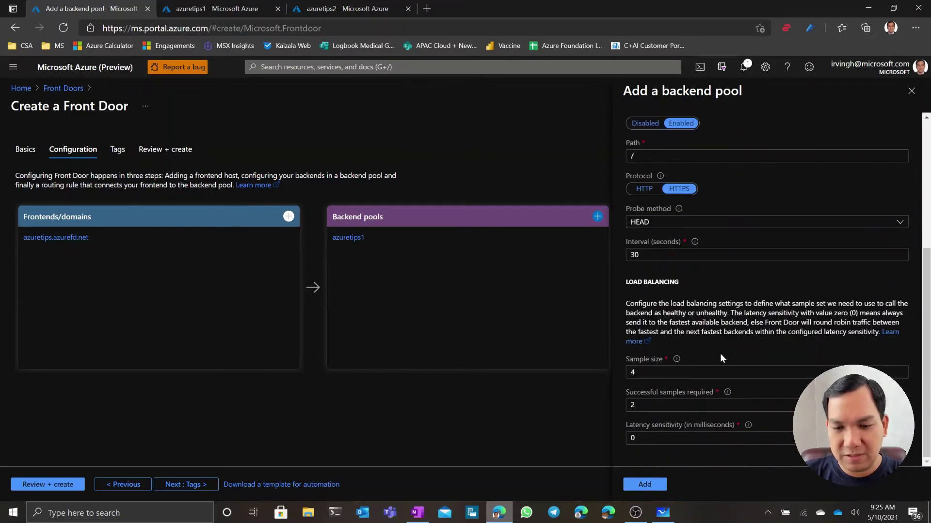
{"action": "left_click", "coordinate": [654, 485]}
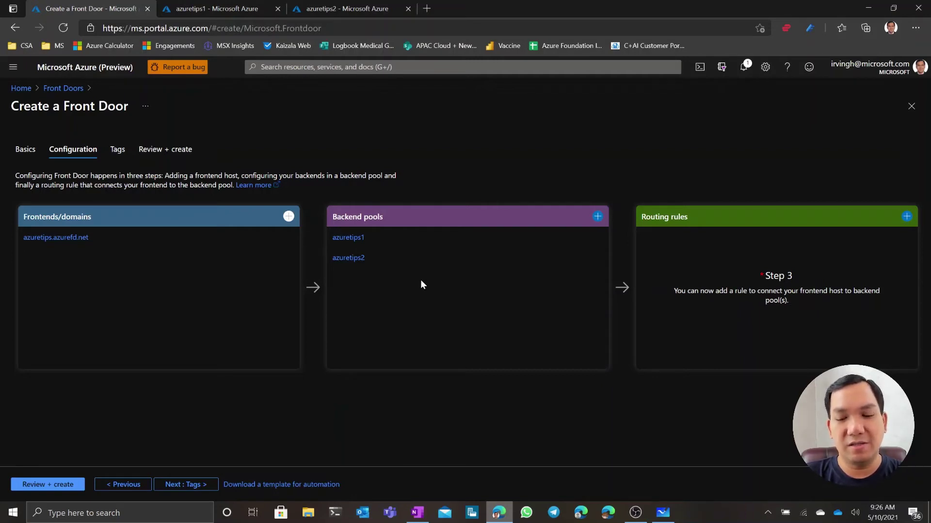
Switch to Microsoft Whiteboard to review the /app1 and /app2 routing sketch, and return to the Azure portal in the browser
{"action": "left_click", "coordinate": [663, 512]}
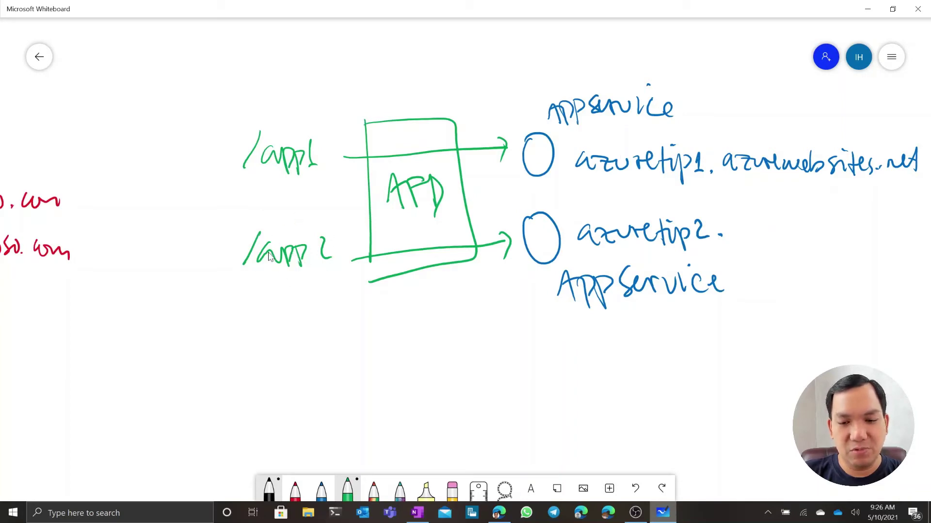
{"action": "left_click", "coordinate": [500, 510]}
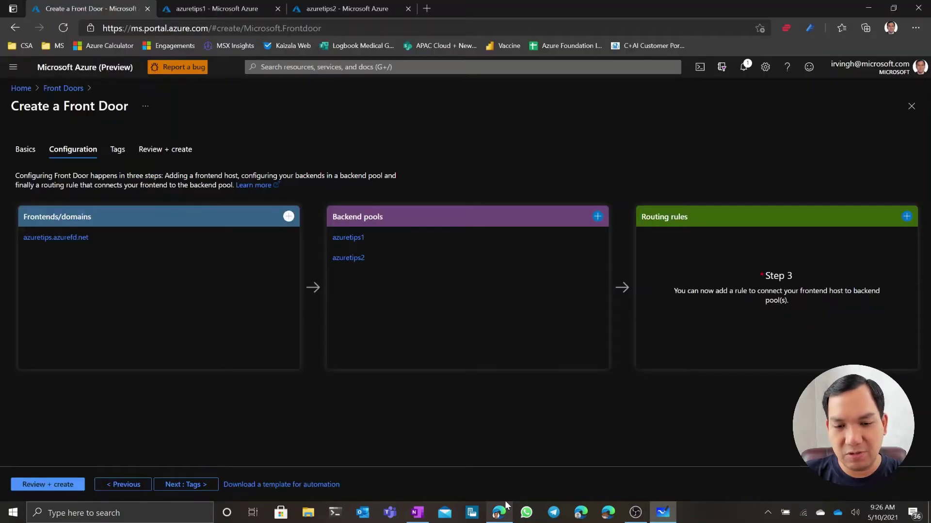
Start a routing rule named azuretips1rule for the azuretips.azurefd.net frontend
{"action": "left_click", "coordinate": [906, 220]}
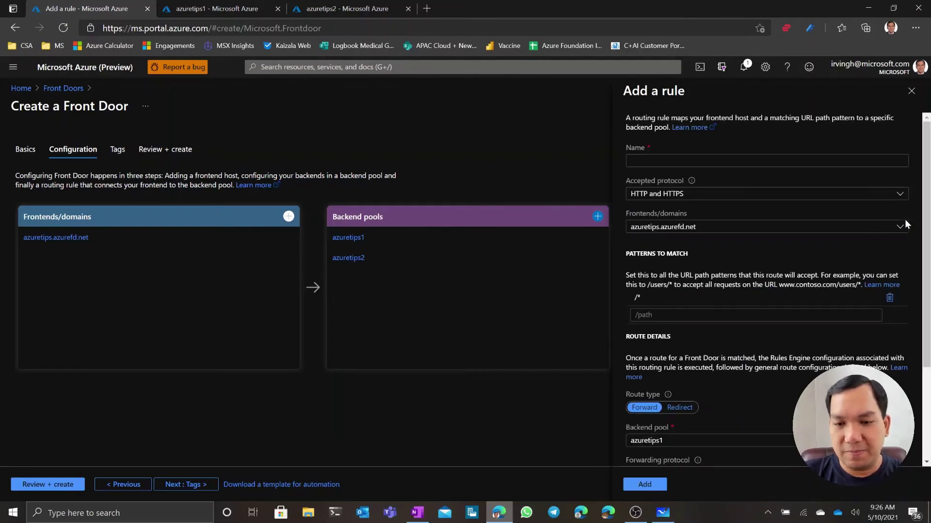
{"action": "left_click", "coordinate": [769, 161]}
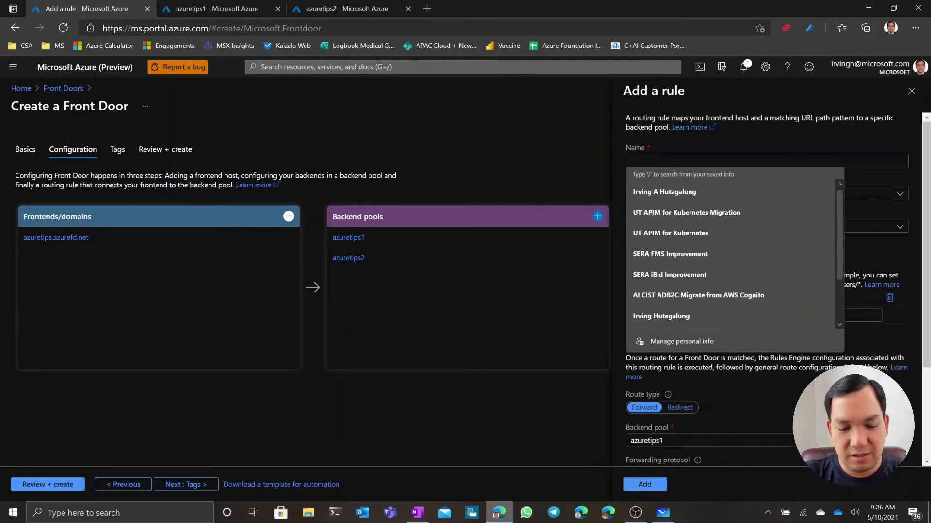
{"action": "type", "text": "azuretips1"}
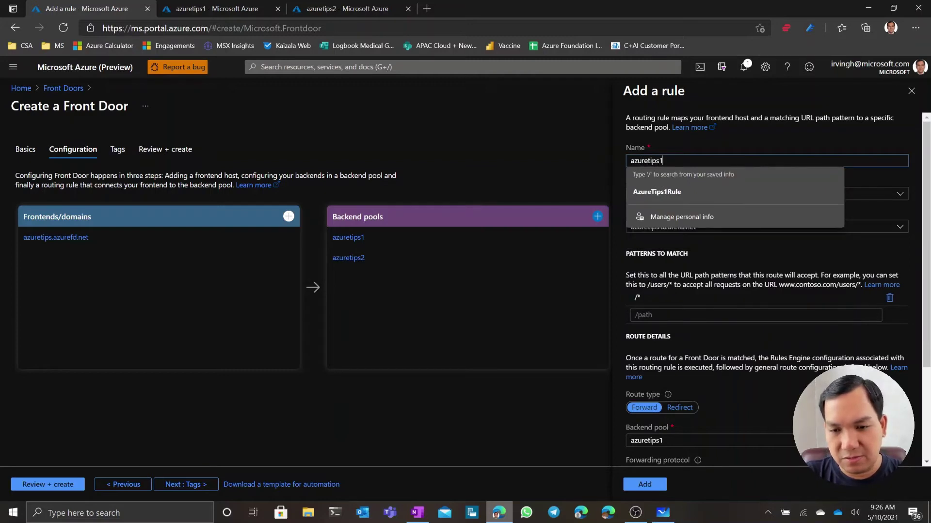
{"action": "type", "text": "rule"}
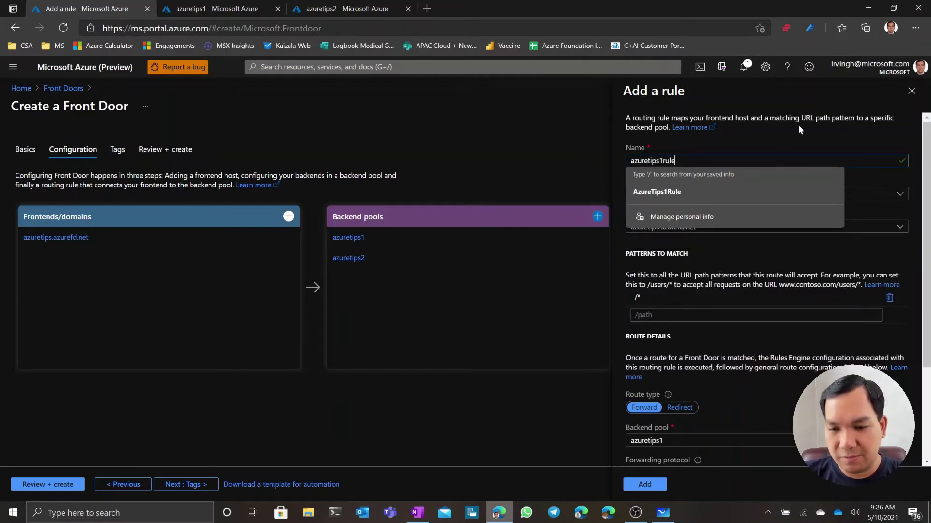
{"action": "left_click", "coordinate": [799, 128]}
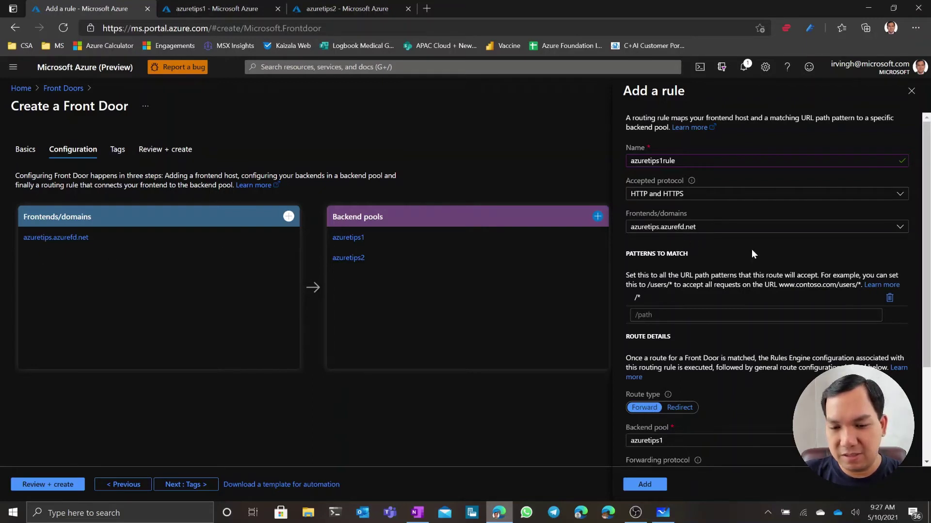
Add the path pattern /app1 to the rule and set its forwarding protocol to Match request
{"action": "scroll", "coordinate": [736, 322], "scroll_direction": "down", "scroll_amount": 1}
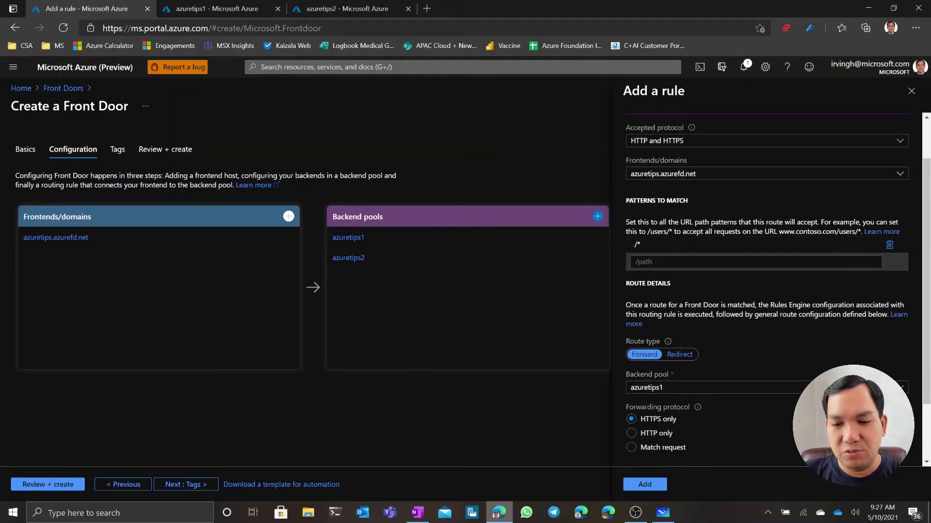
{"action": "left_click", "coordinate": [636, 262]}
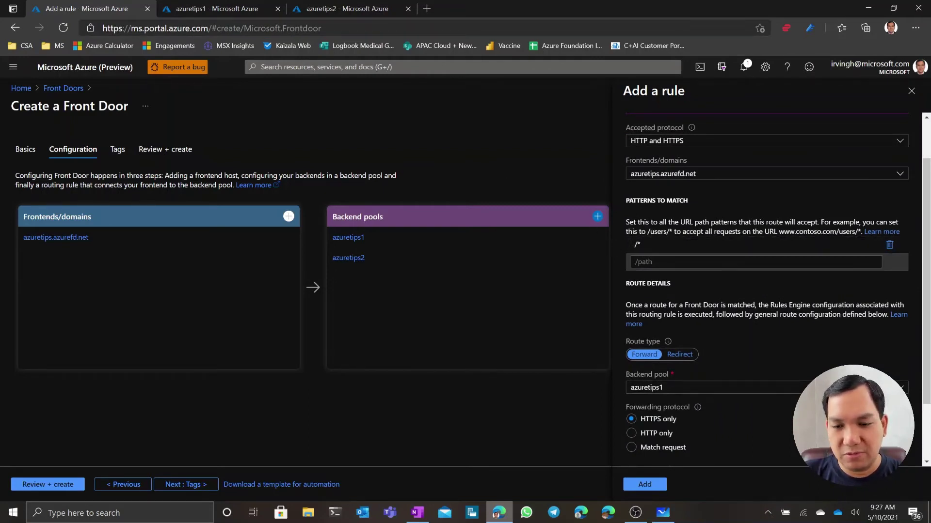
{"action": "type", "text": "a"}
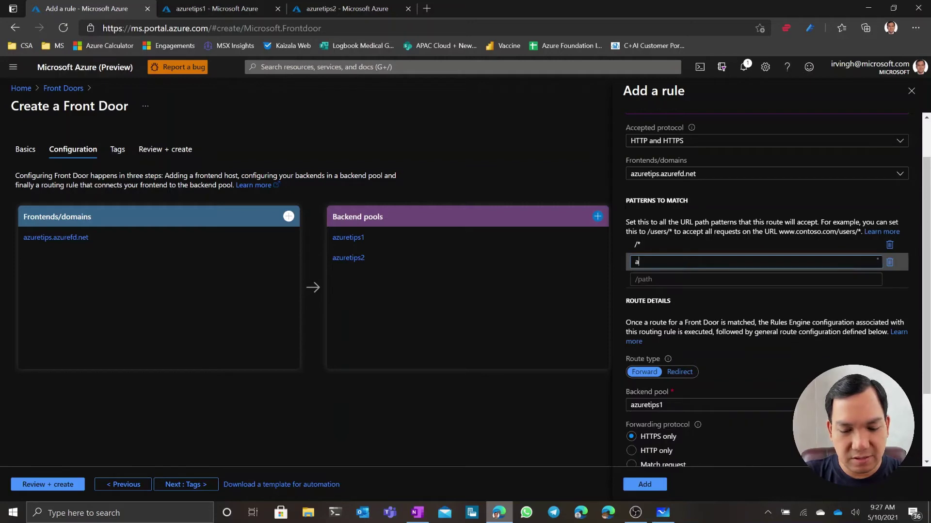
{"action": "key", "text": "BackSpace"}
{"action": "type", "text": "/app1"}
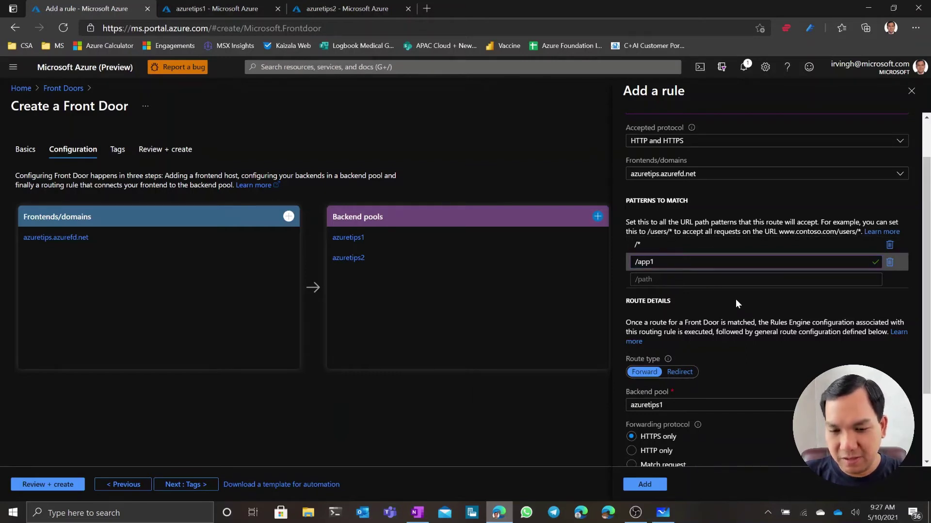
{"action": "scroll", "coordinate": [698, 338], "scroll_direction": "down", "scroll_amount": 2}
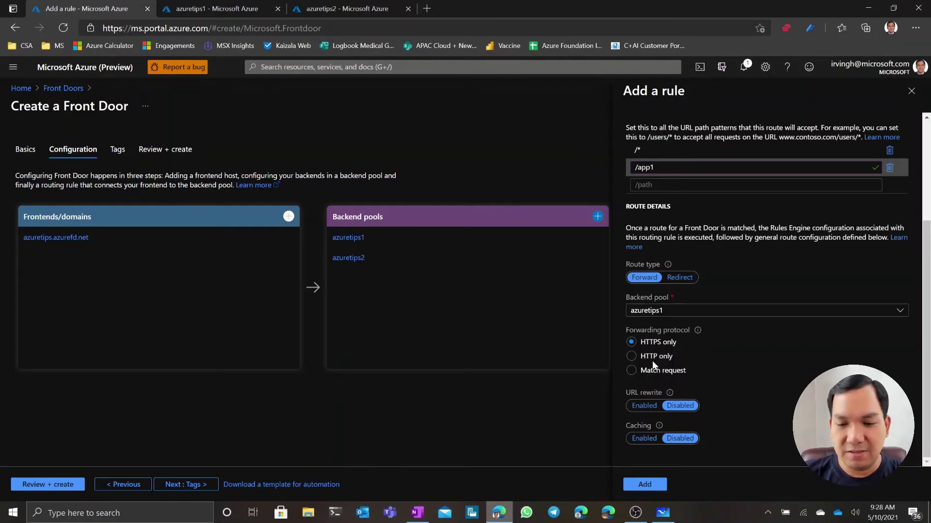
{"action": "left_click", "coordinate": [633, 373]}
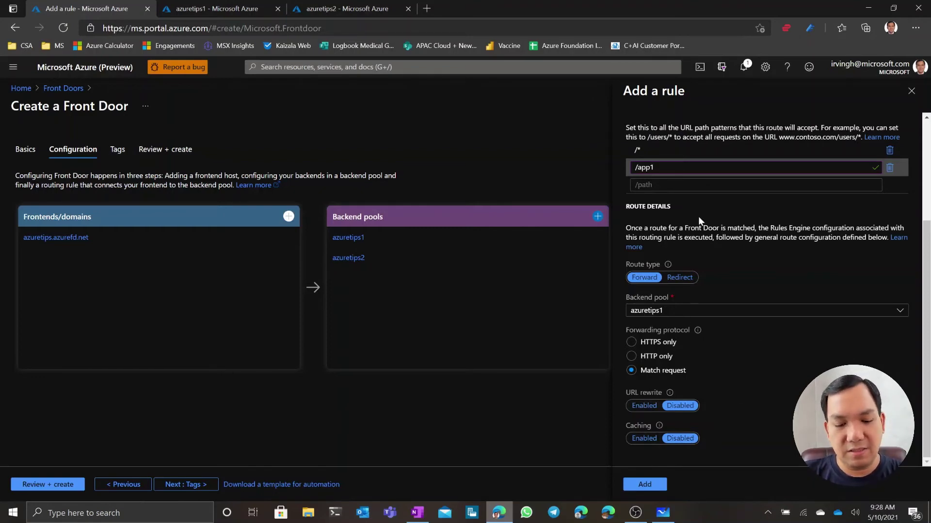
Check the app service targets in the Microsoft Whiteboard sketch and return to the rule in the Azure portal
{"action": "left_click", "coordinate": [663, 513]}
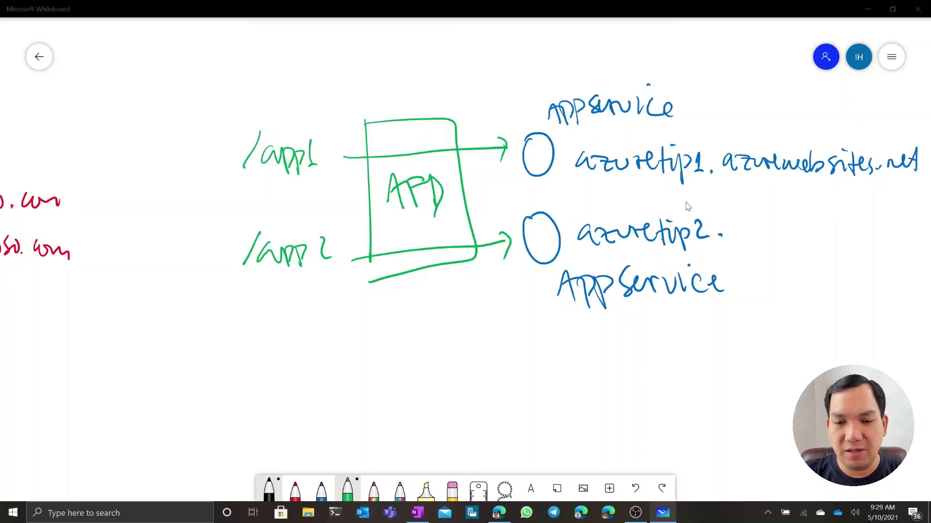
{"action": "key", "text": "alt+Tab"}
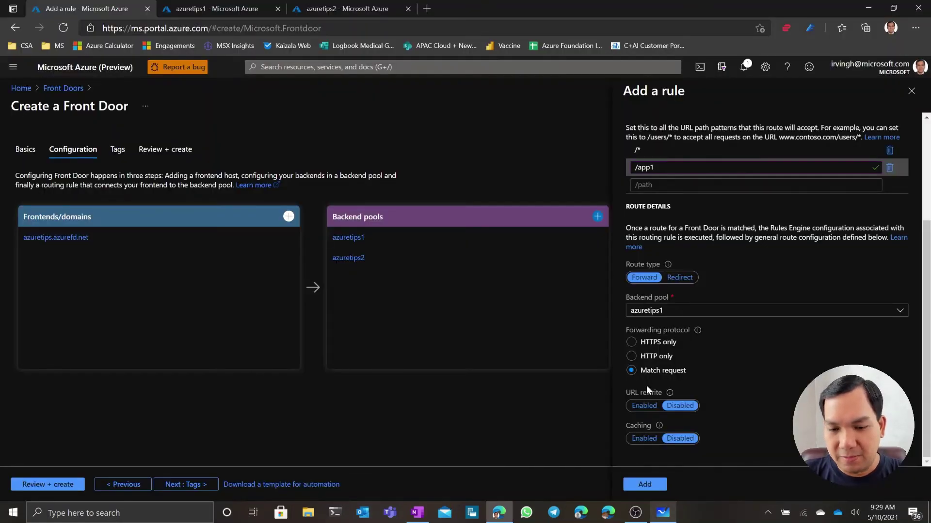
Enable URL rewrite with the custom forwarding path / and add azuretips1rule to the routing rules
{"action": "left_click", "coordinate": [644, 407]}
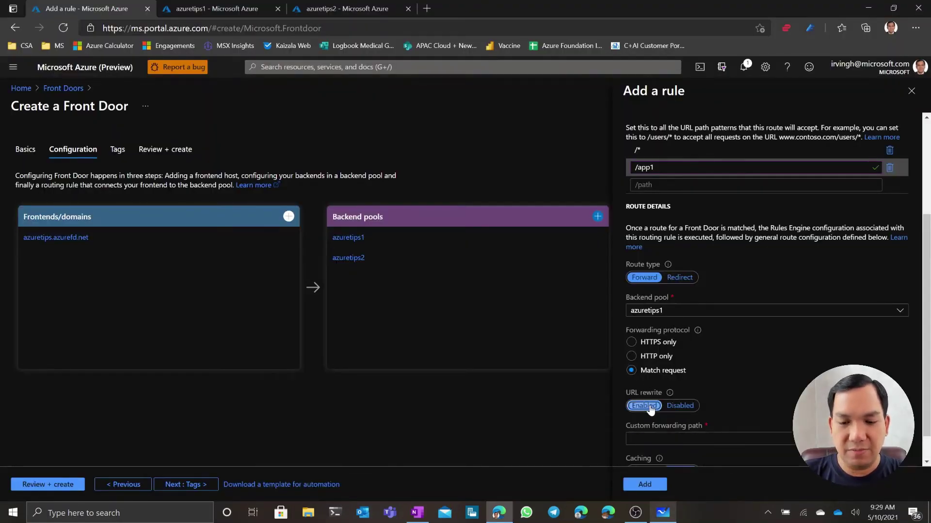
{"action": "scroll", "coordinate": [758, 405], "scroll_direction": "down", "scroll_amount": 1}
{"action": "left_click", "coordinate": [757, 405]}
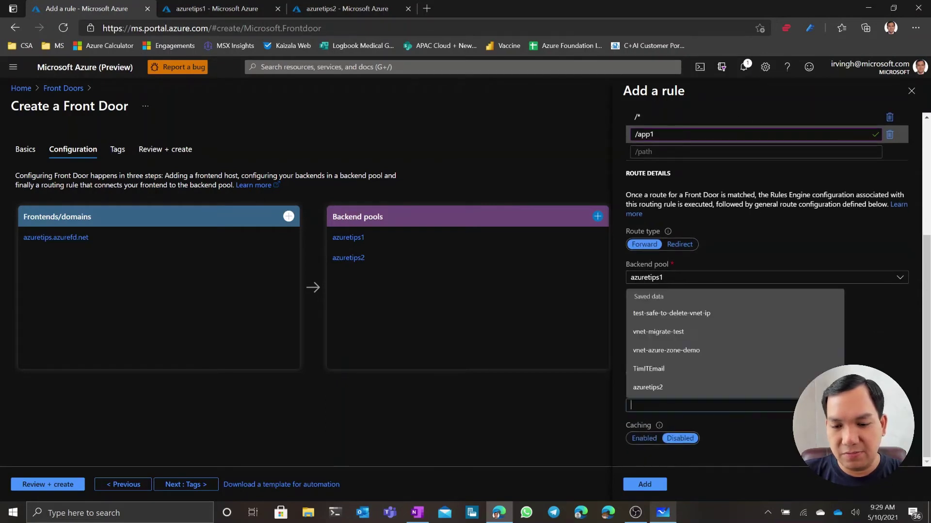
{"action": "type", "text": "/"}
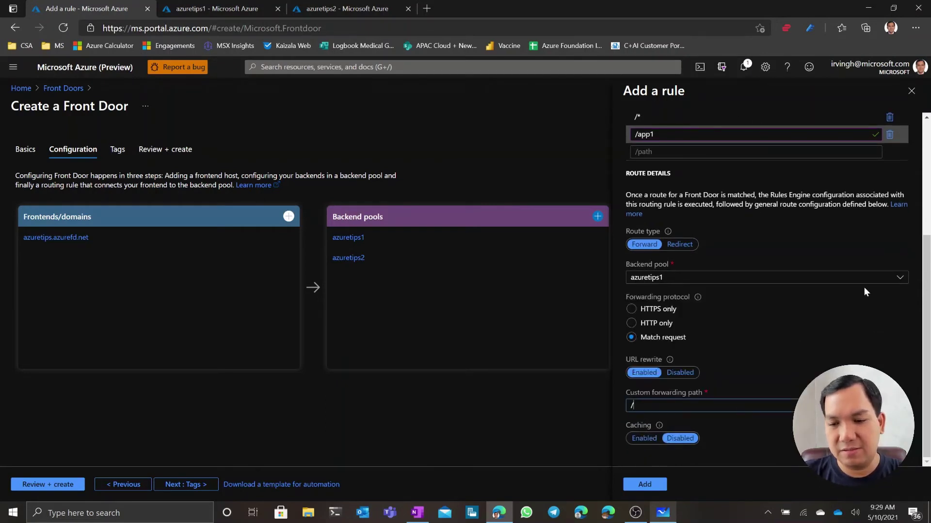
{"action": "left_click", "coordinate": [888, 304]}
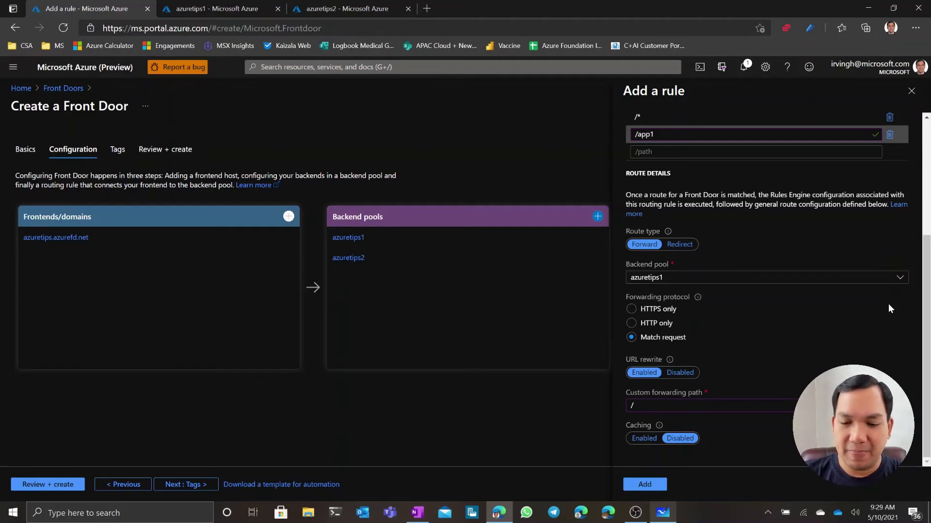
{"action": "left_click", "coordinate": [646, 488]}
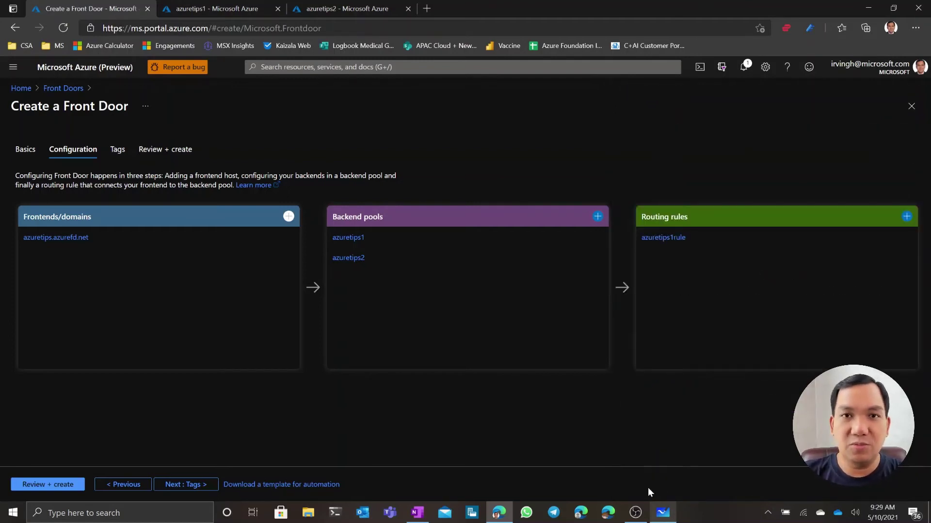
Start a second routing rule named azuretips2rule and replace its default path pattern /* with /app2
{"action": "left_click", "coordinate": [905, 217]}
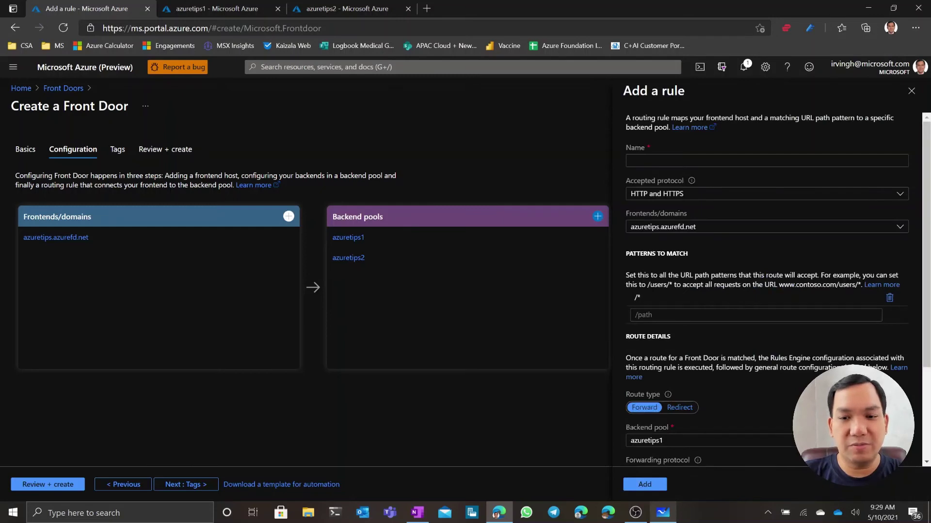
{"action": "type", "text": "a"}
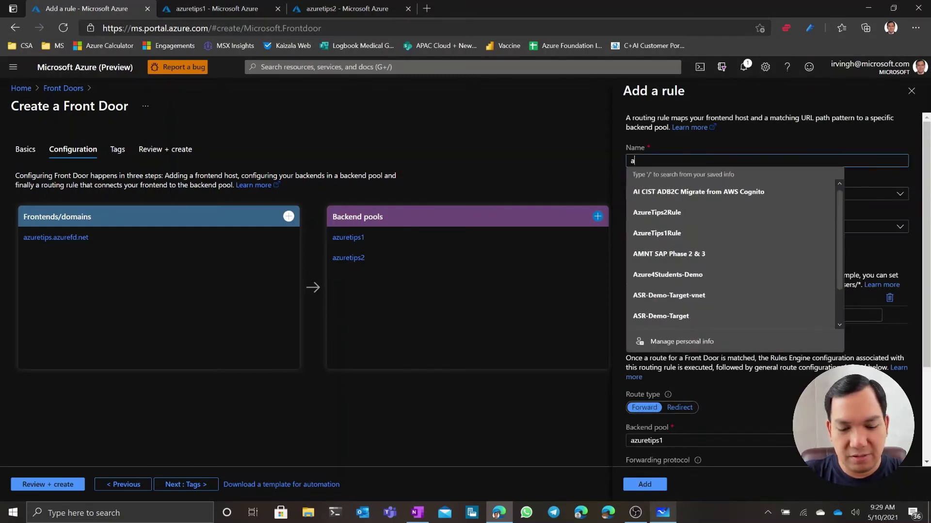
{"action": "type", "text": "zuretips"}
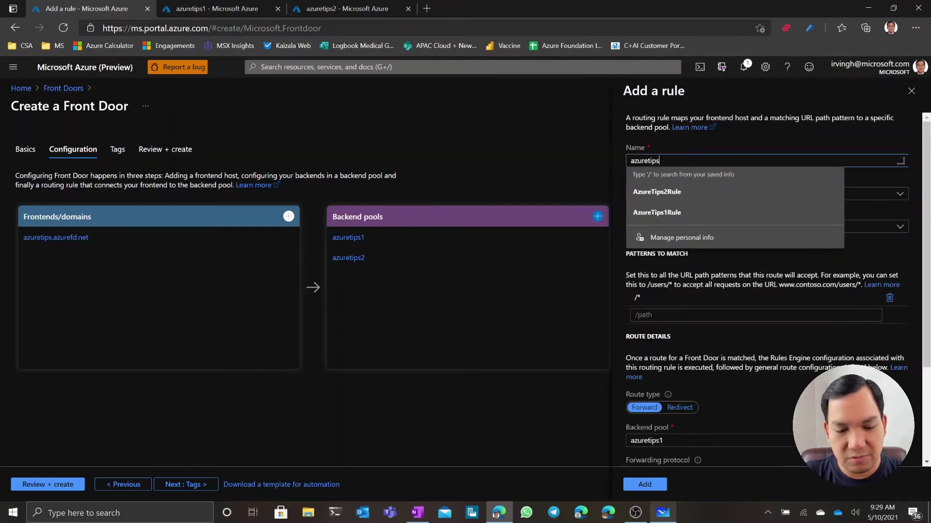
{"action": "type", "text": "2rule"}
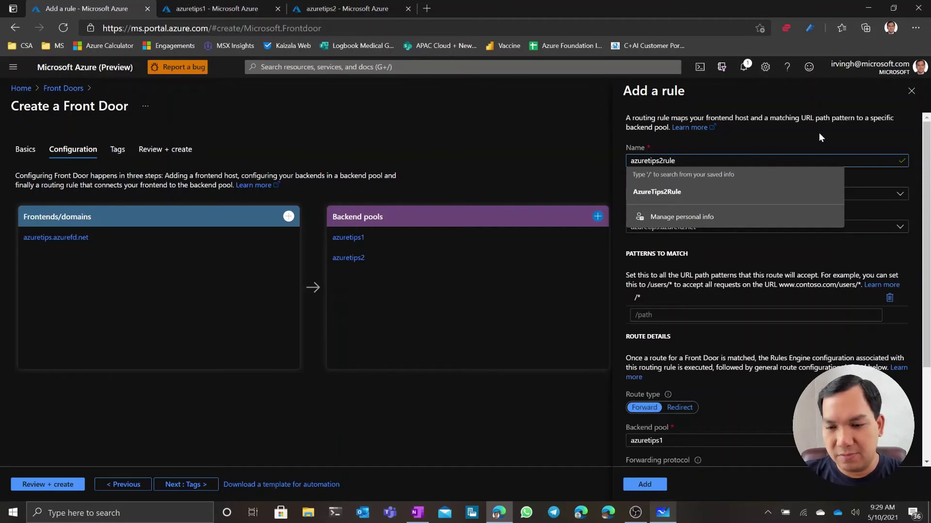
{"action": "key", "text": "Escape"}
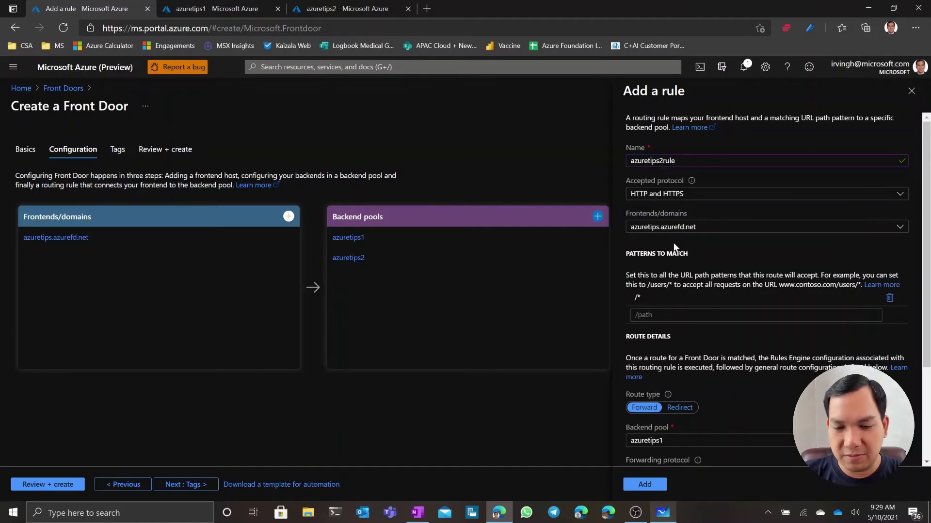
{"action": "scroll", "coordinate": [679, 290], "scroll_direction": "down", "scroll_amount": 1}
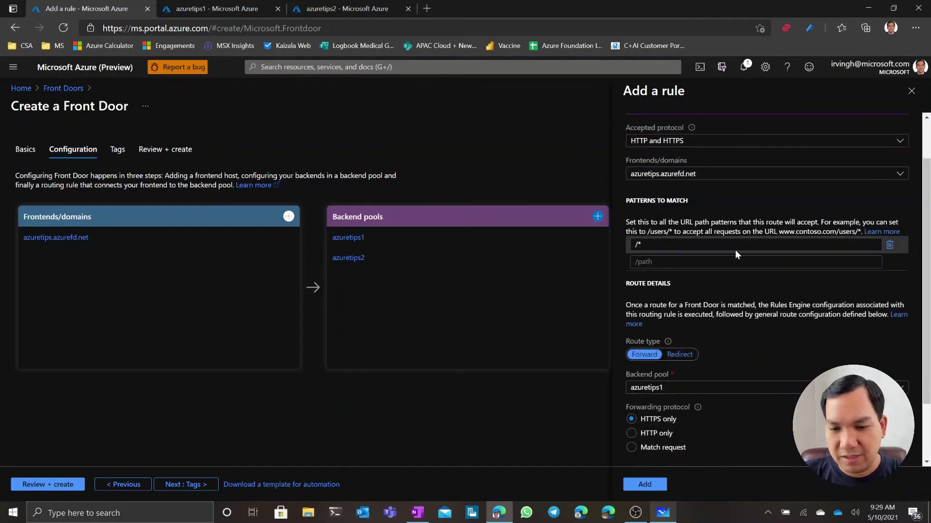
{"action": "left_click", "coordinate": [640, 244]}
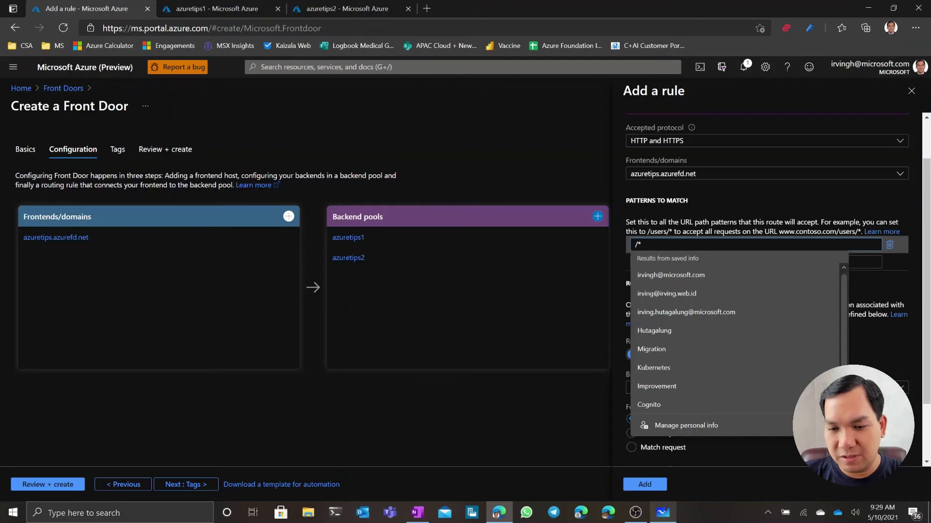
{"action": "key", "text": "BackSpace"}
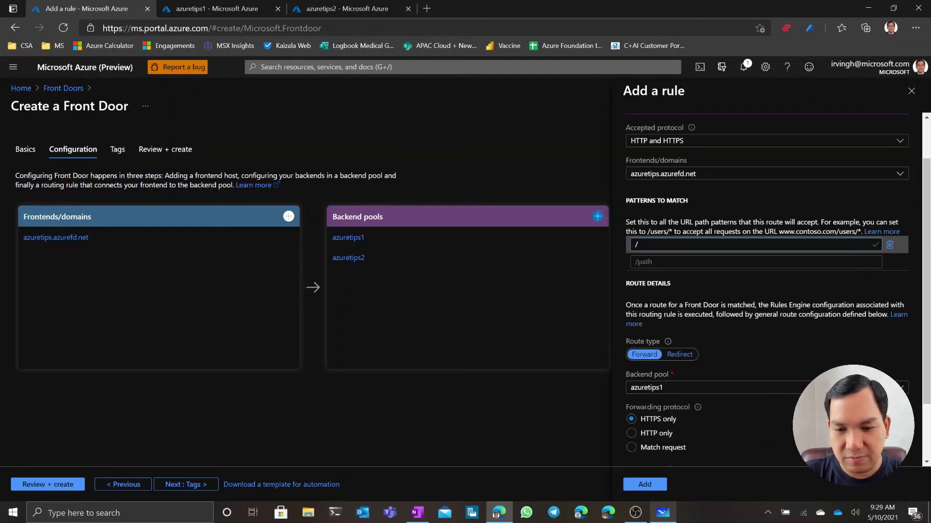
{"action": "type", "text": "app2"}
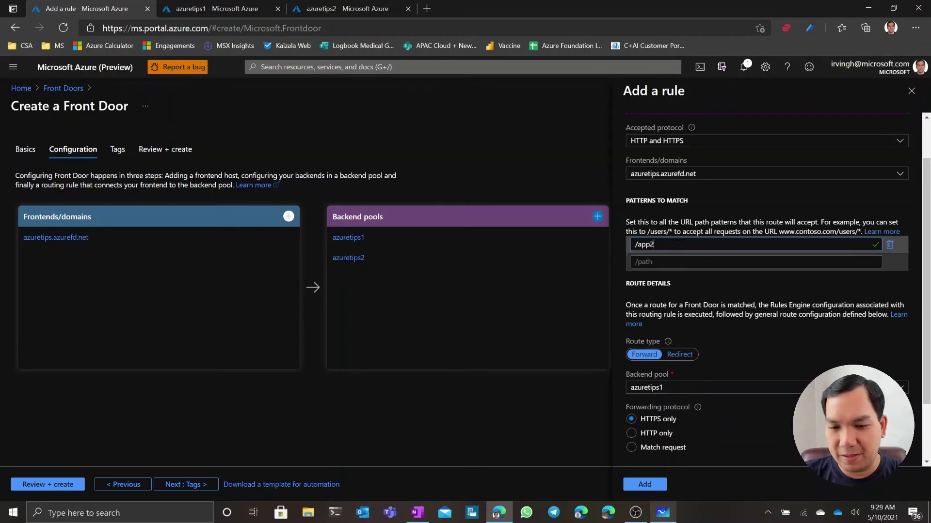
Set the rule's forwarding protocol to Match request and its backend pool to azuretips2
{"action": "scroll", "coordinate": [745, 286], "scroll_direction": "down", "scroll_amount": 2}
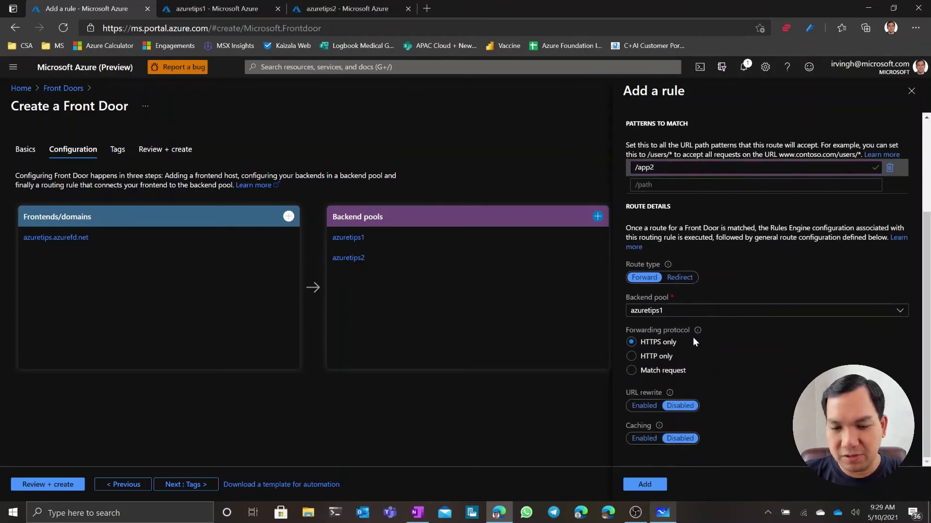
{"action": "left_click", "coordinate": [671, 371]}
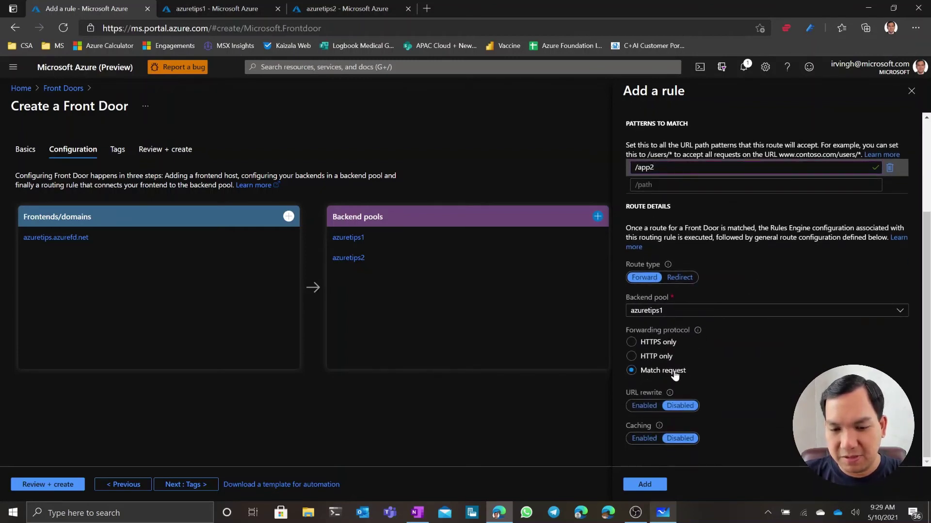
{"action": "left_click", "coordinate": [732, 313]}
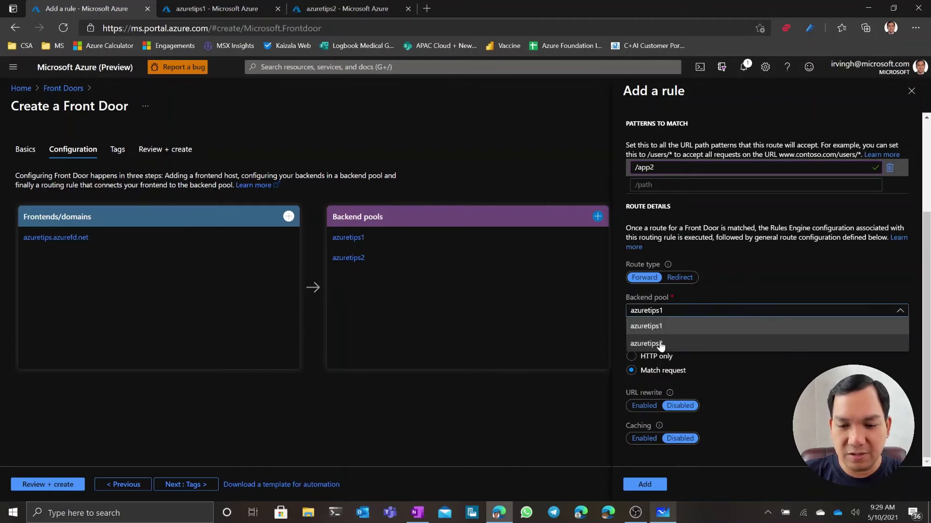
{"action": "left_click", "coordinate": [732, 343]}
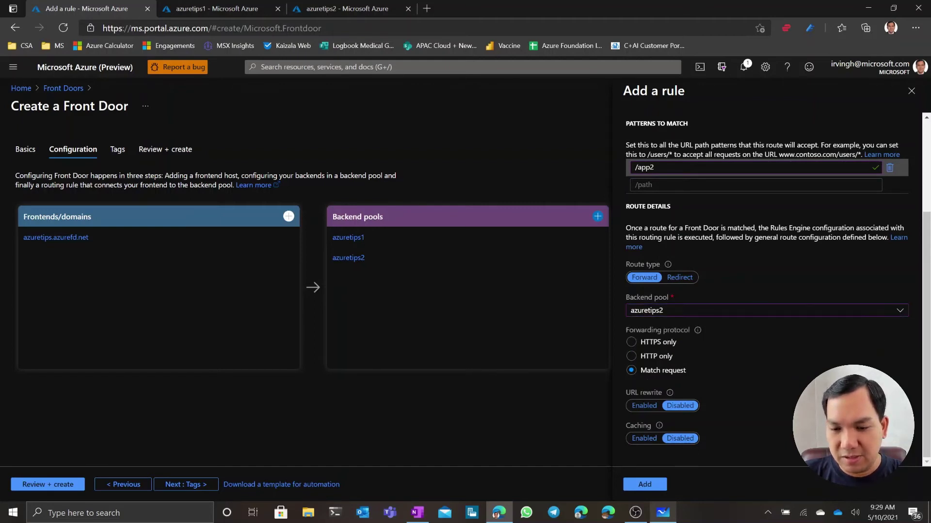
Enable URL rewrite with the custom forwarding path / for azuretips2rule and add the rule
{"action": "left_click", "coordinate": [645, 406]}
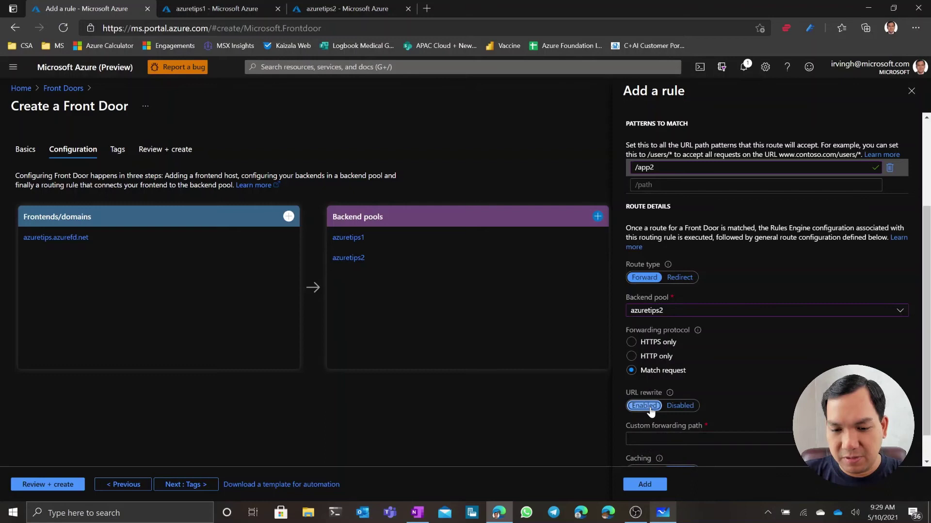
{"action": "left_click", "coordinate": [688, 439]}
{"action": "type", "text": "/"}
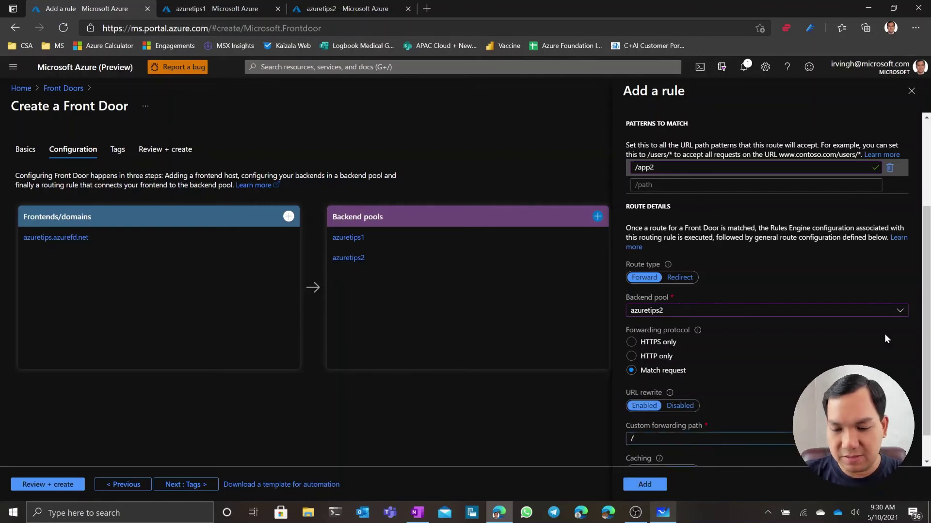
{"action": "scroll", "coordinate": [906, 354], "scroll_direction": "down", "scroll_amount": 1}
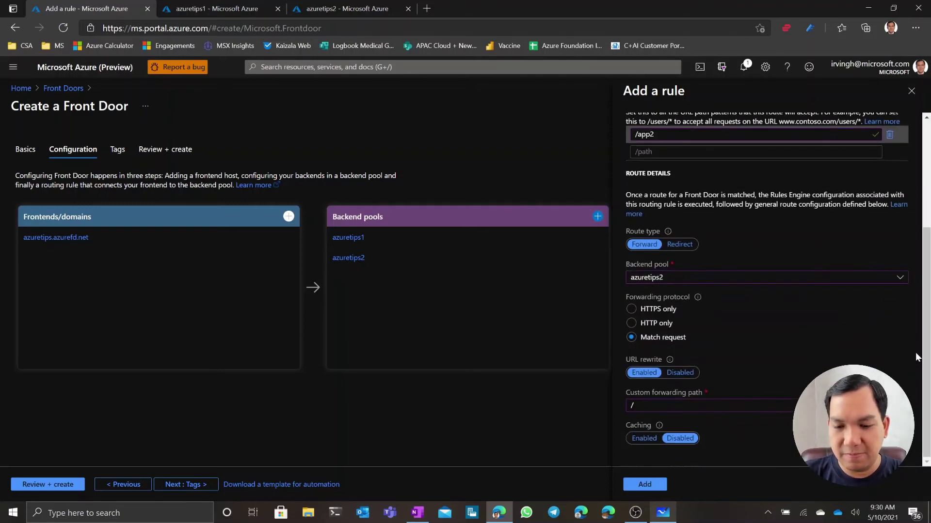
{"action": "left_click", "coordinate": [660, 486]}
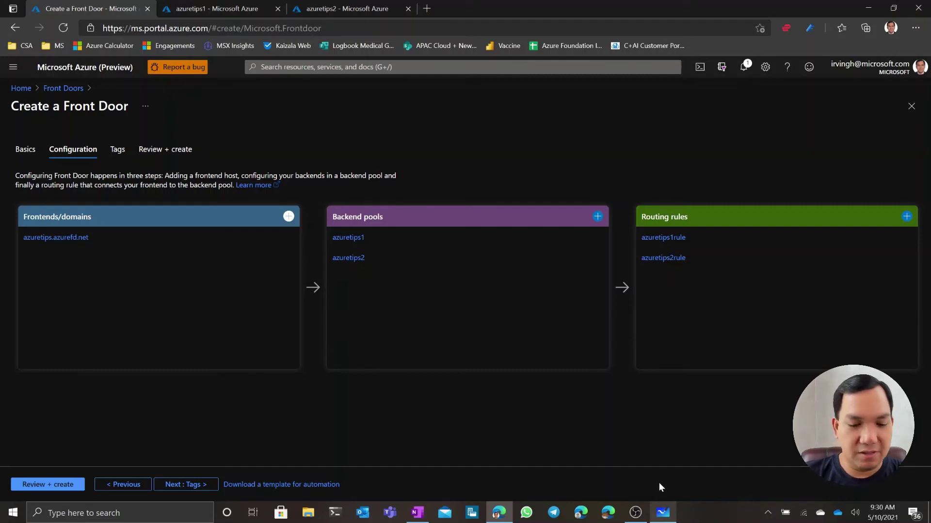
Validate the Front Door configuration and create the azuretips Front Door
{"action": "left_click", "coordinate": [70, 486]}
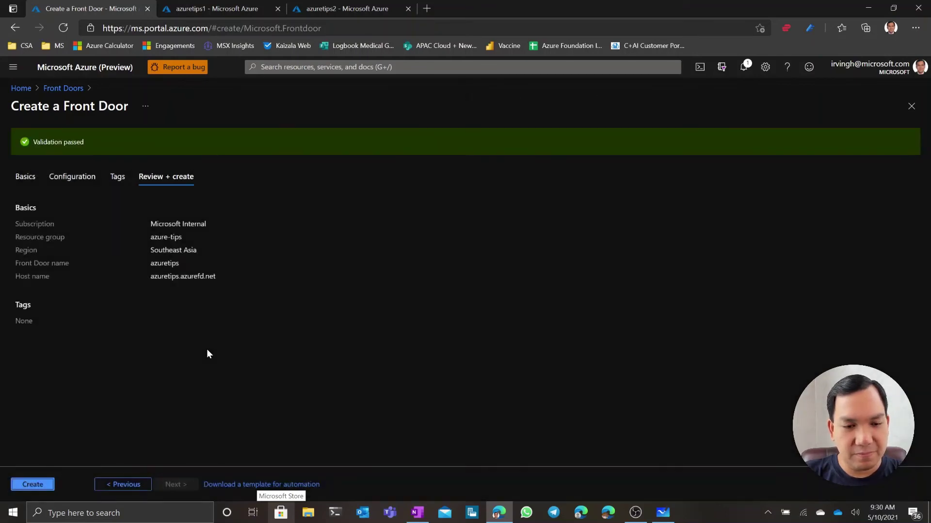
{"action": "left_click", "coordinate": [48, 486]}
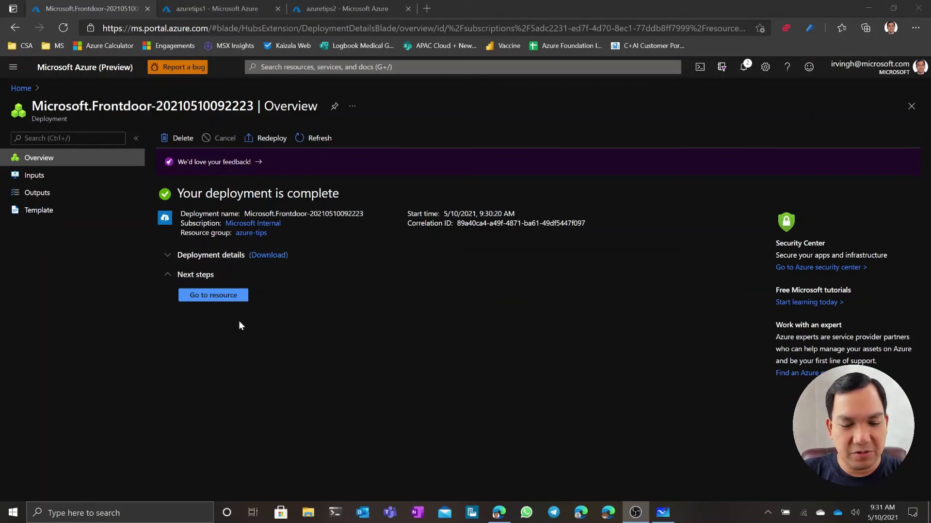
Open the deployed Front Door's designer and view the settings of the azuretips.azurefd.net frontend host
{"action": "left_click", "coordinate": [234, 296]}
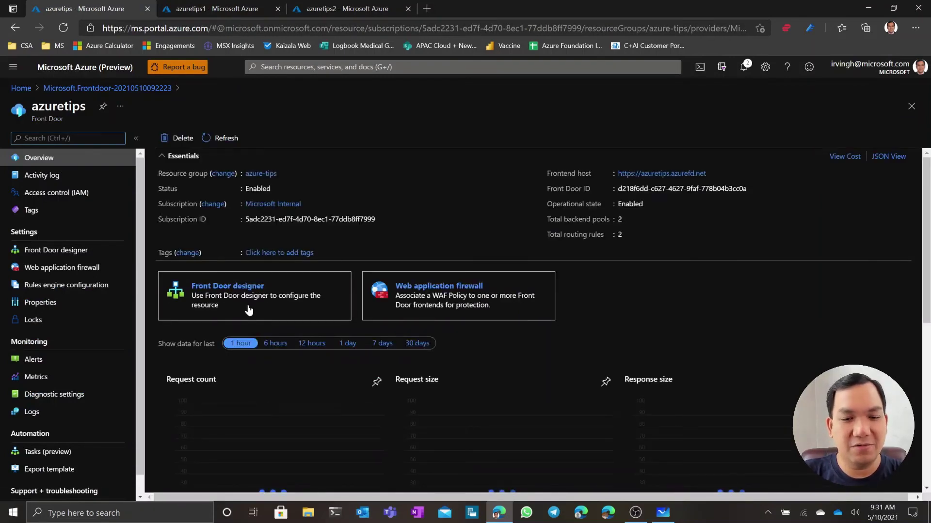
{"action": "left_click", "coordinate": [73, 253]}
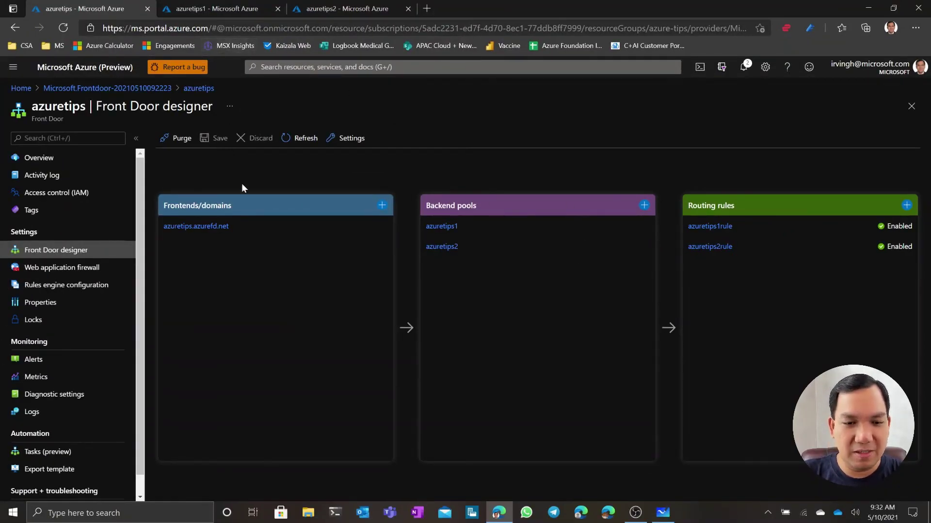
{"action": "left_click", "coordinate": [216, 229]}
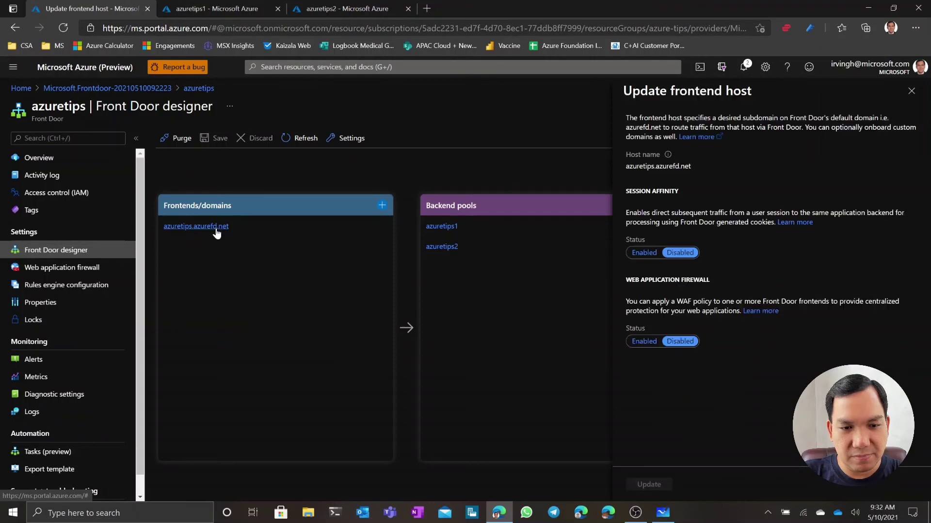
Close the frontend host settings and open the Front Door's frontend host URL from its overview
{"action": "left_click", "coordinate": [911, 93]}
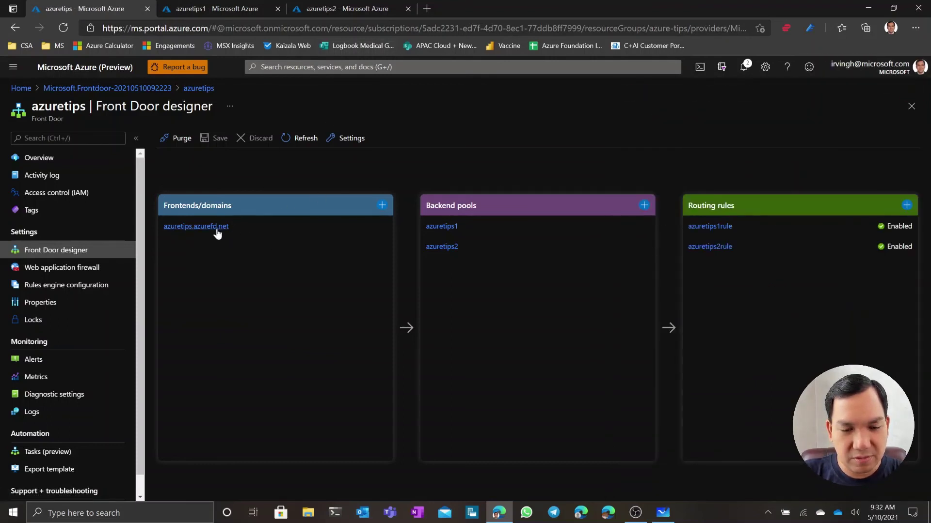
{"action": "left_click", "coordinate": [49, 159]}
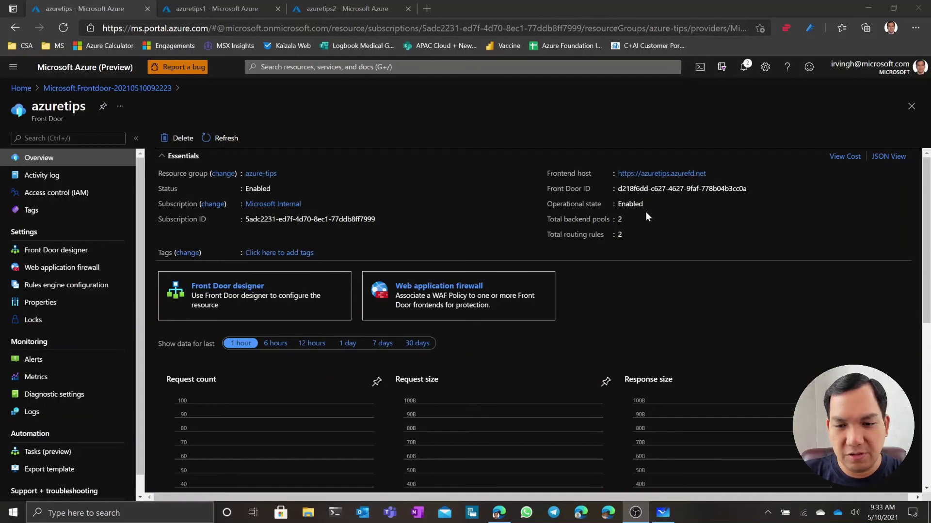
{"action": "left_click", "coordinate": [674, 176]}
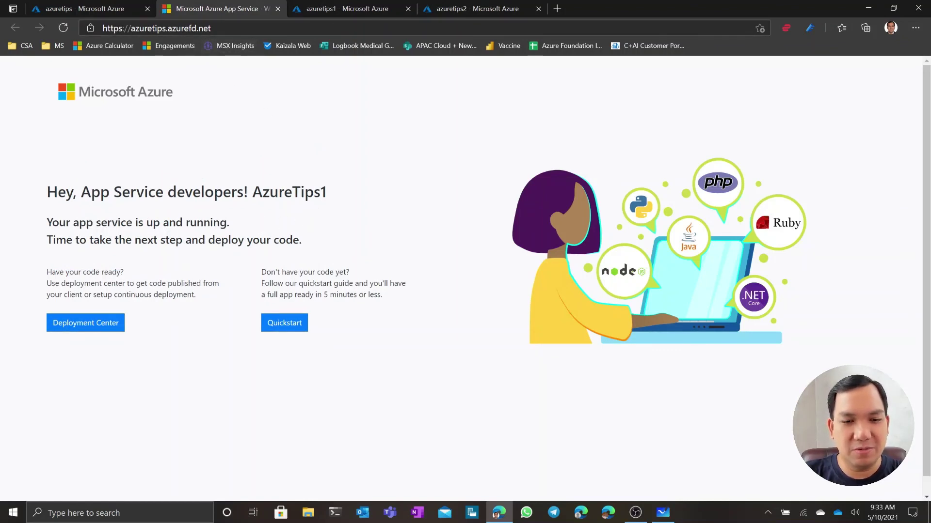
{"action": "left_click", "coordinate": [233, 29]}
{"action": "left_click", "coordinate": [212, 28]}
{"action": "type", "text": "/"}
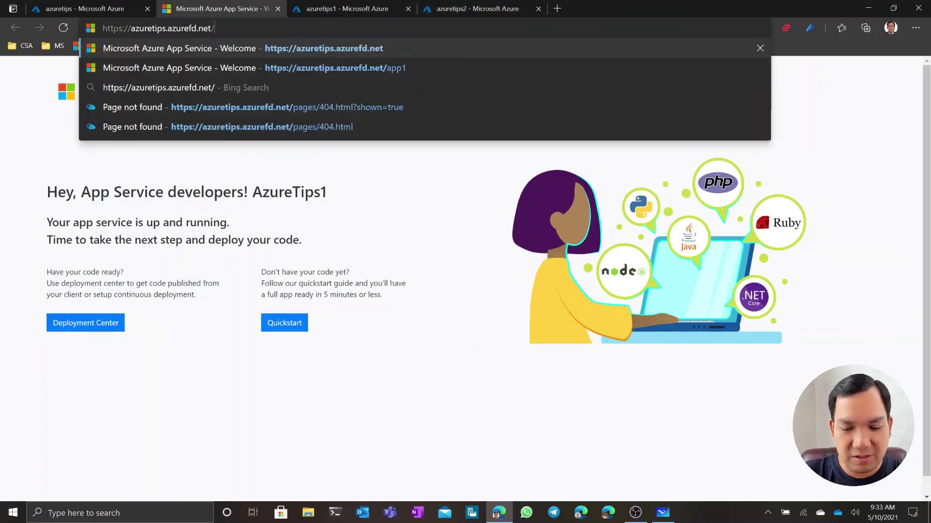
{"action": "type", "text": "app1"}
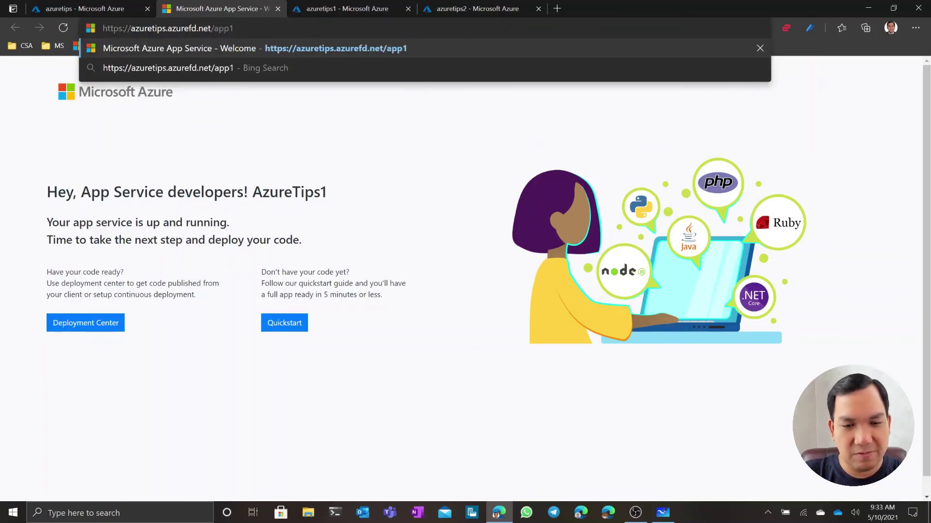
{"action": "key", "text": "Return"}
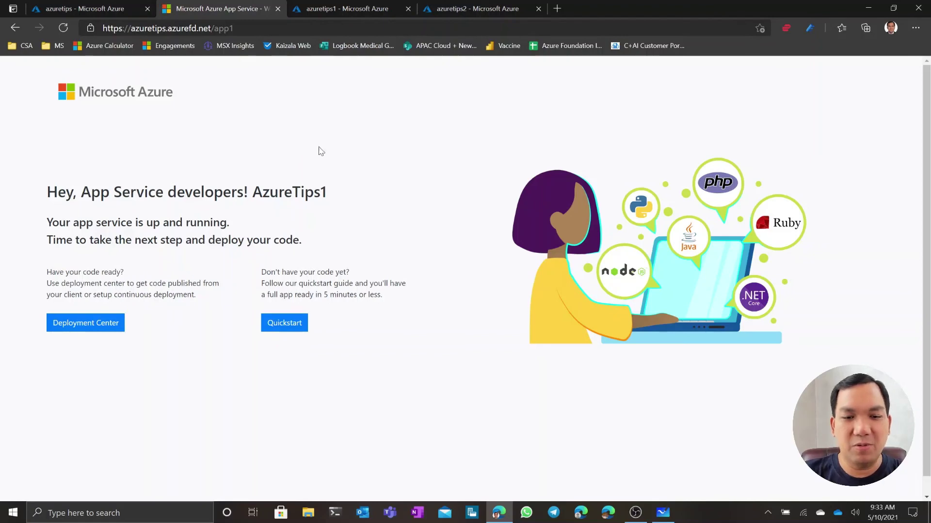
Open the azuretips1 app service's own URL, azuretips1.azurewebsites.net, to compare it with the /app1 page
{"action": "left_click", "coordinate": [264, 28]}
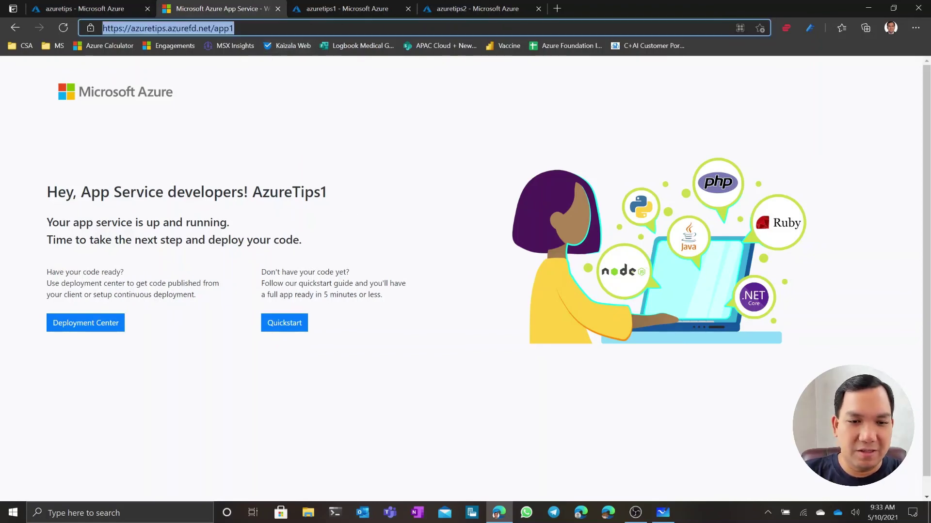
{"action": "left_click", "coordinate": [345, 9]}
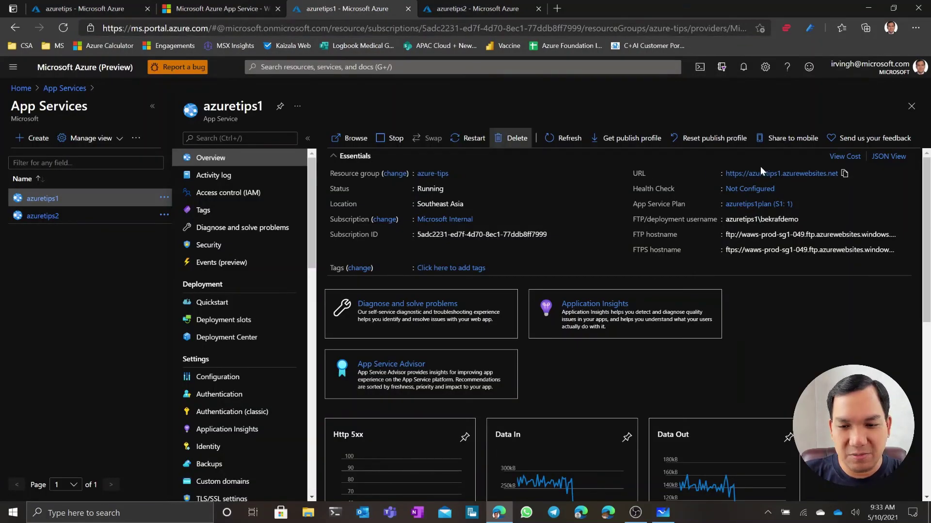
{"action": "left_click", "coordinate": [780, 173]}
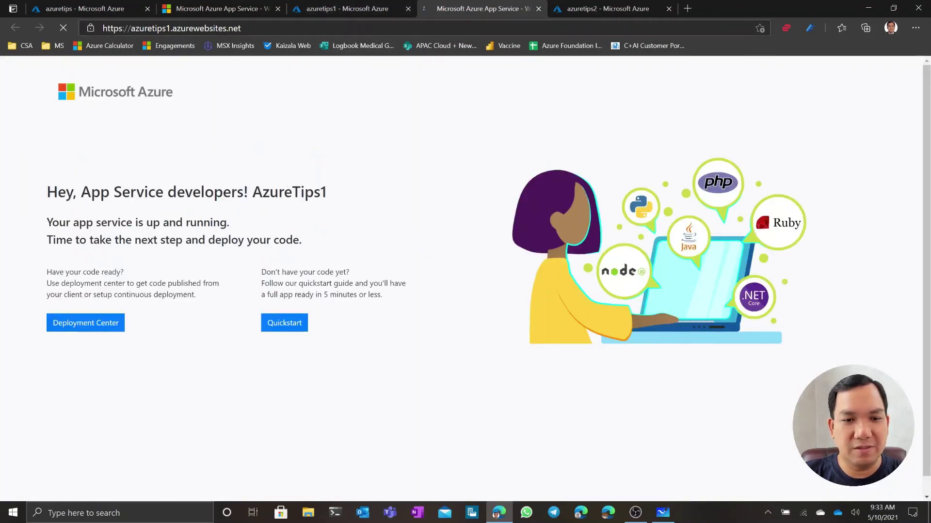
{"action": "left_click", "coordinate": [228, 10]}
{"action": "key", "text": "End"}
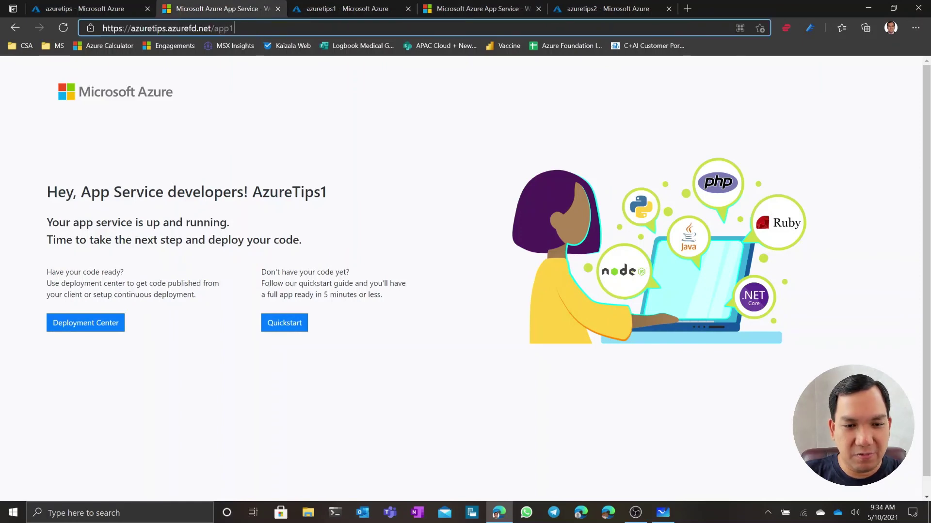
{"action": "key", "text": "BackSpace"}
{"action": "type", "text": "2"}
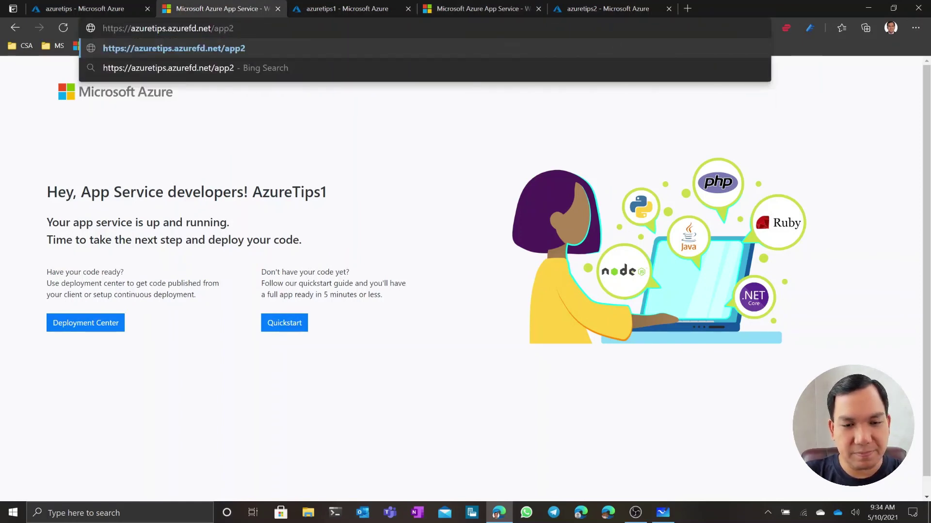
{"action": "key", "text": "Return"}
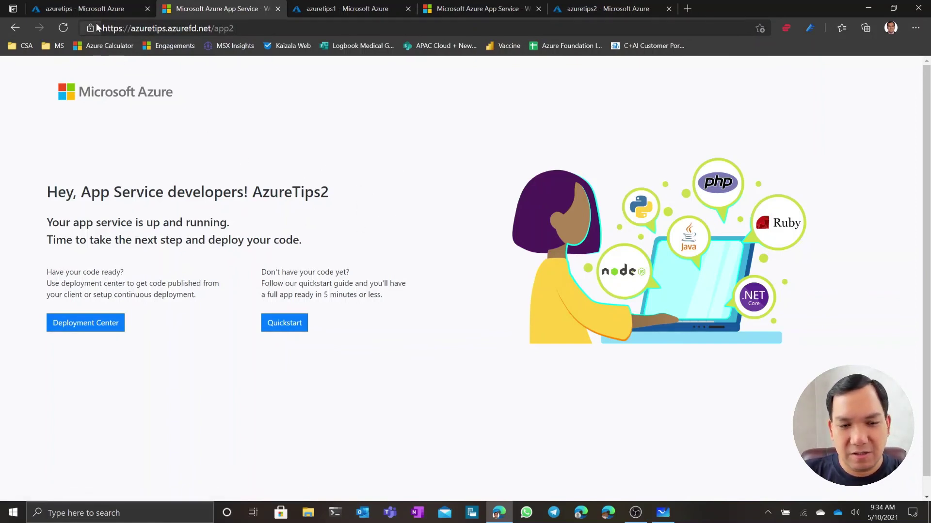
Switch to Microsoft Whiteboard and review the routing sketches, including the contoso.com Azure Front Door diagram
{"action": "left_click", "coordinate": [663, 512]}
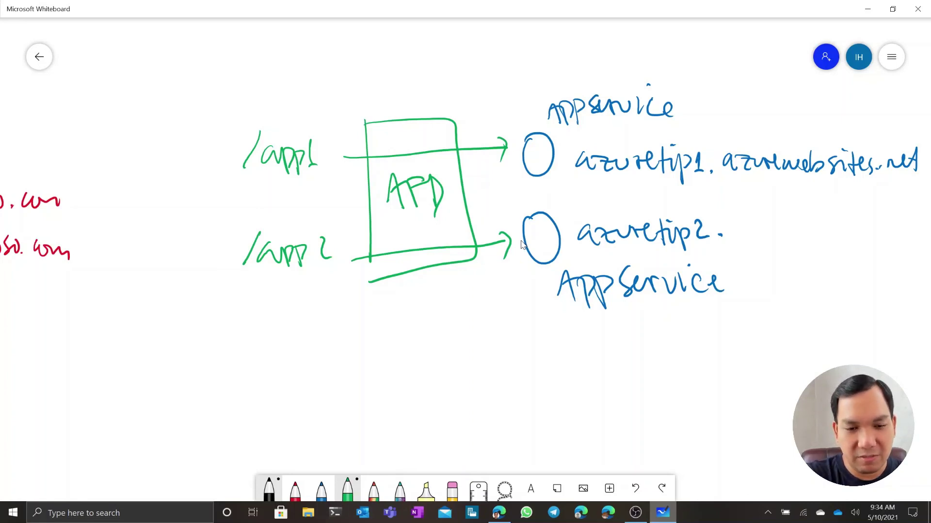
{"action": "scroll", "coordinate": [523, 245], "scroll_direction": "left", "scroll_amount": 15}
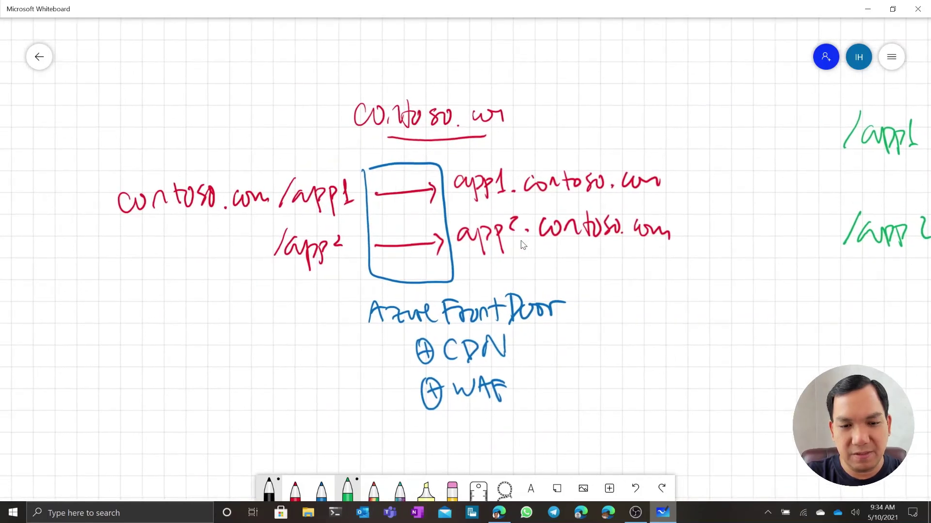